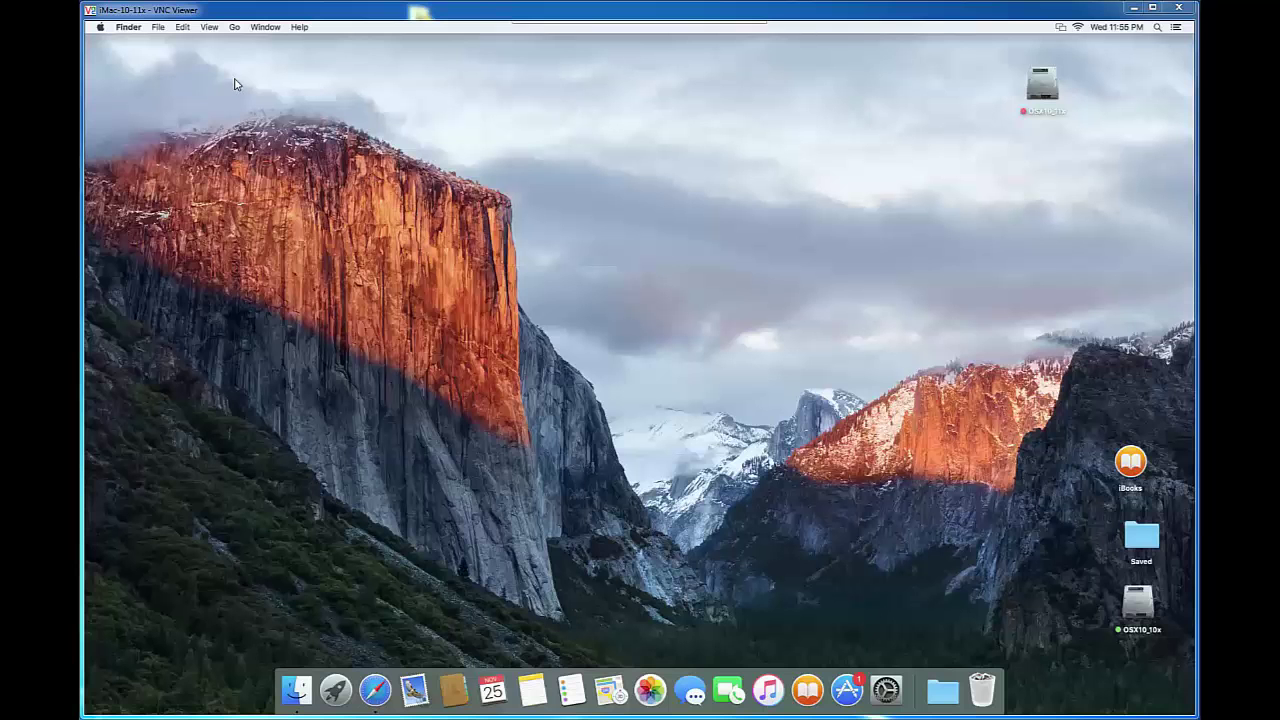
Set the Finder preferences to show external disks on the desktop, and check the Harddrive icon there.
left_click(233, 27)
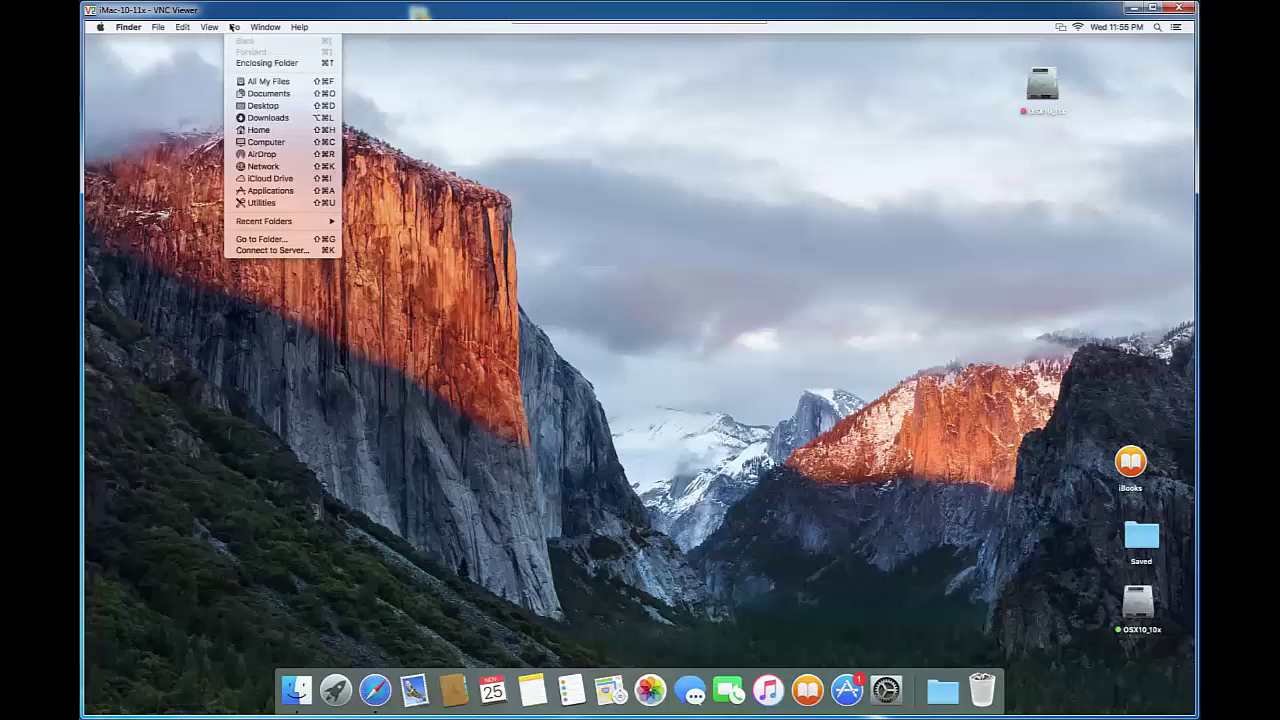
mouse_move(210, 32)
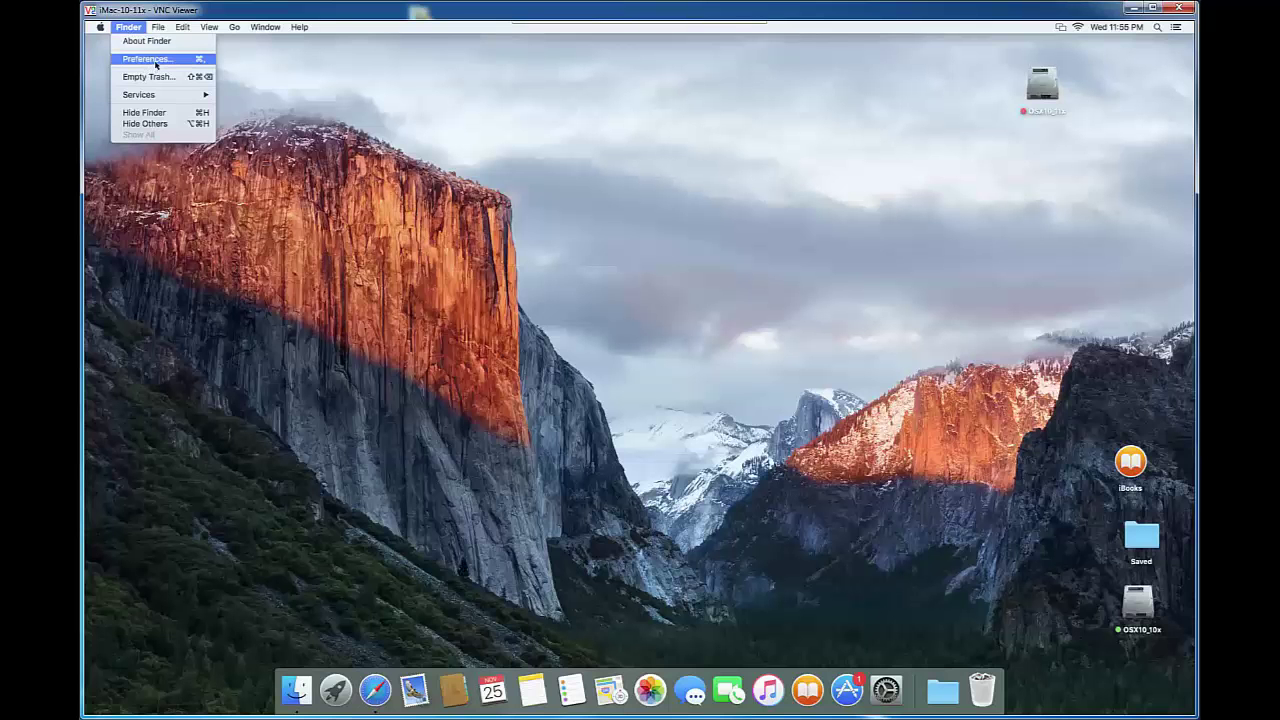
left_click(155, 60)
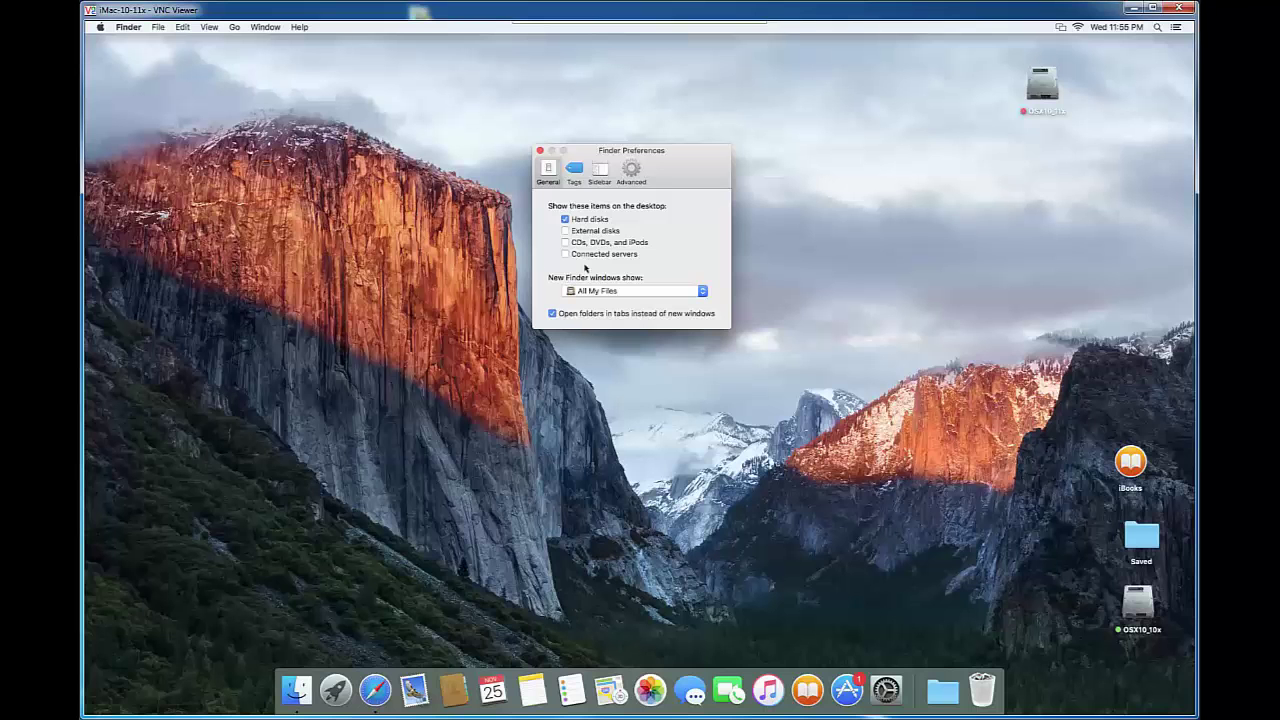
left_click(566, 231)
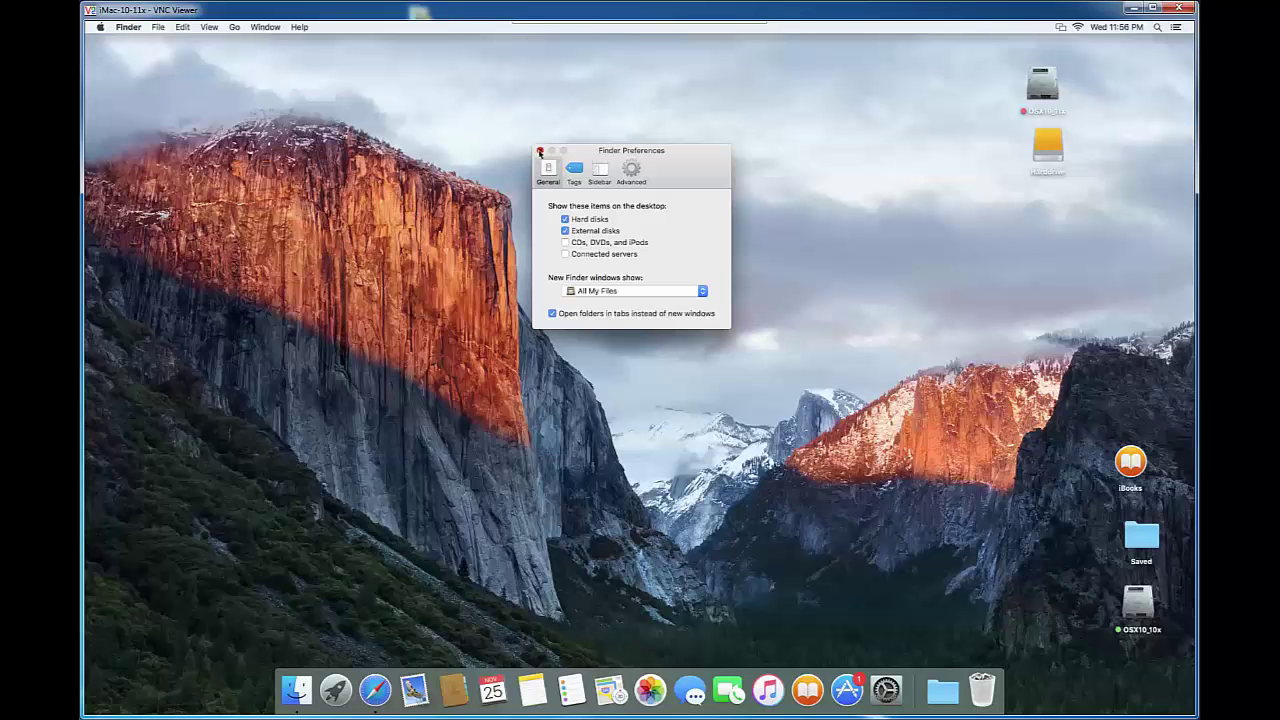
left_click(540, 152)
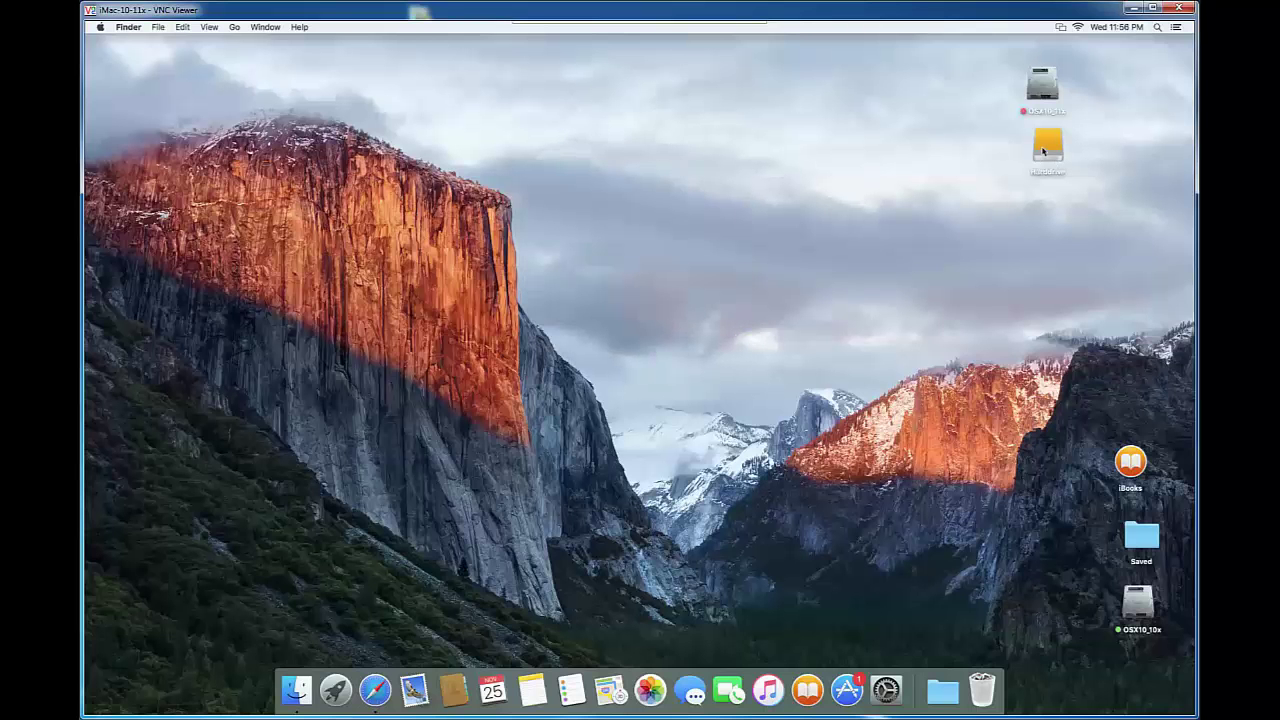
left_click(1046, 150)
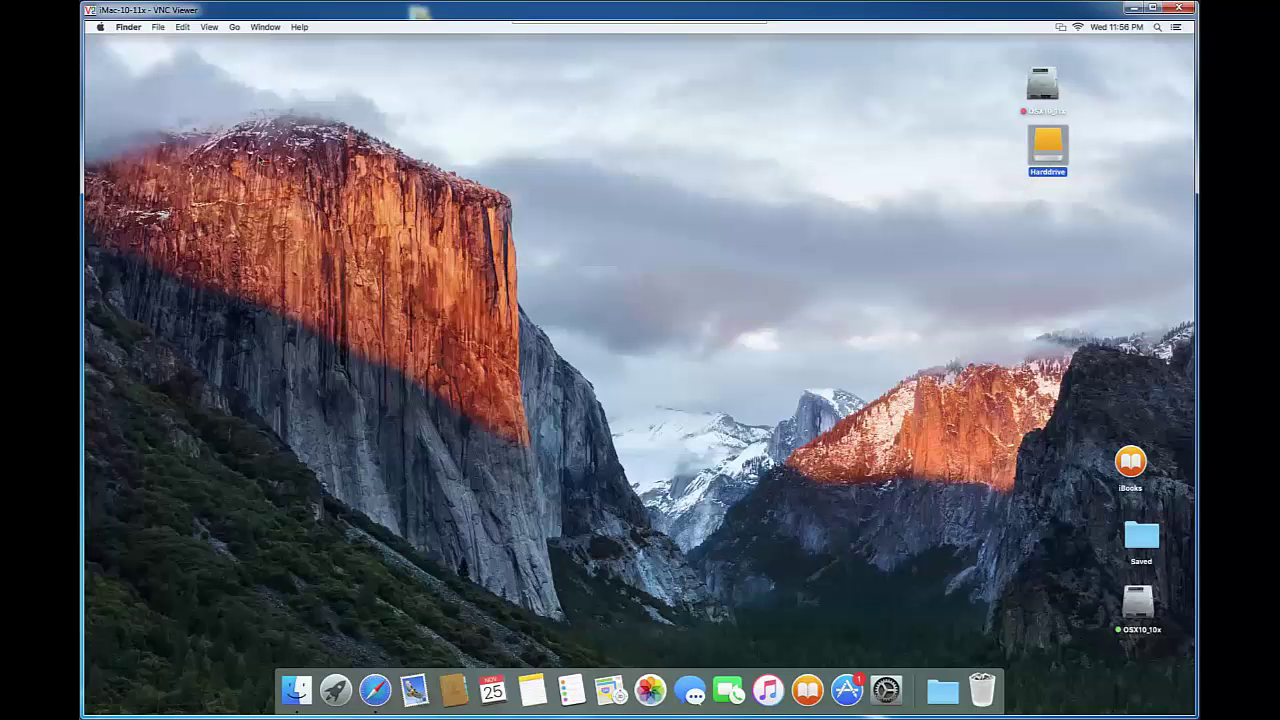
left_click(207, 100)
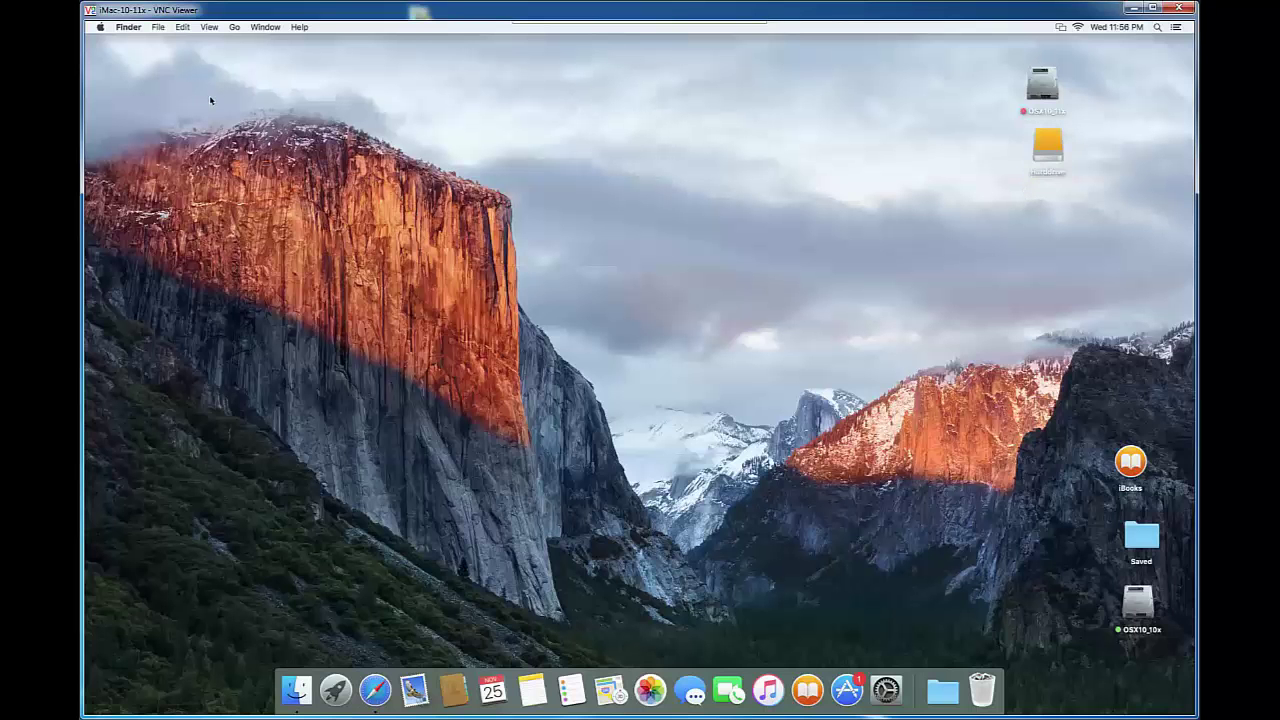
Open Disk Utility from the Utilities folder.
left_click(235, 29)
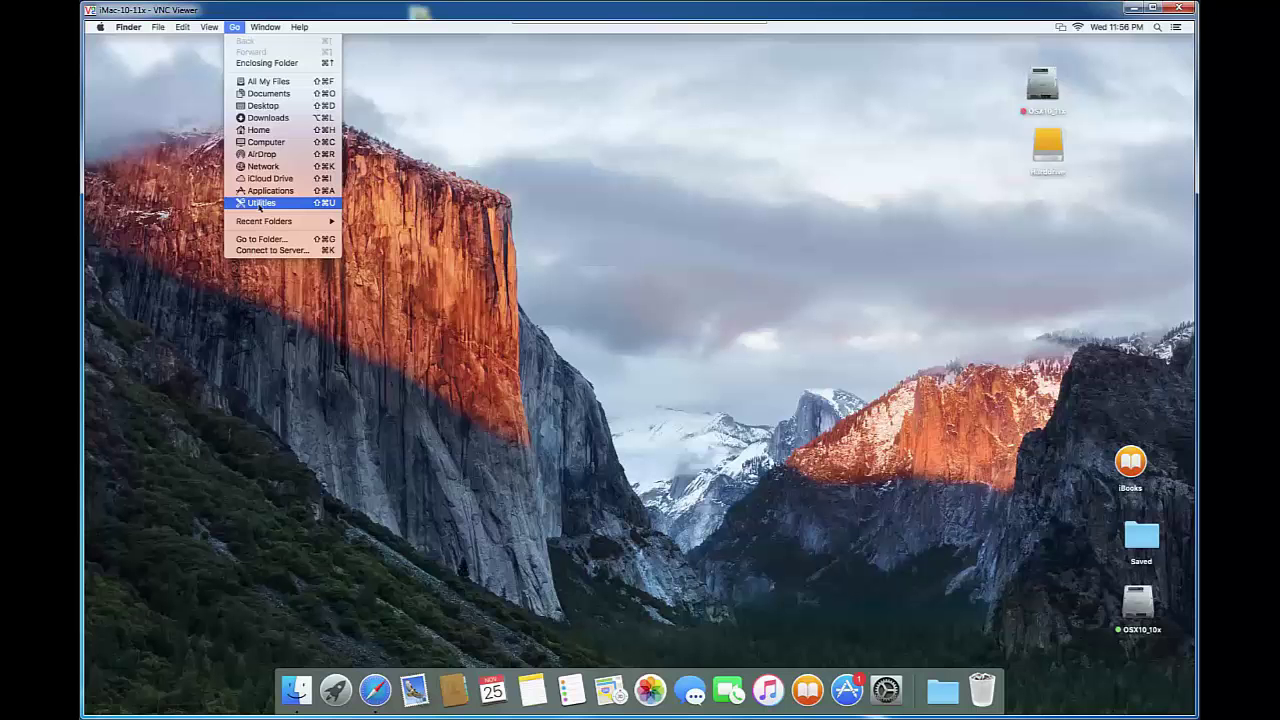
left_click(260, 204)
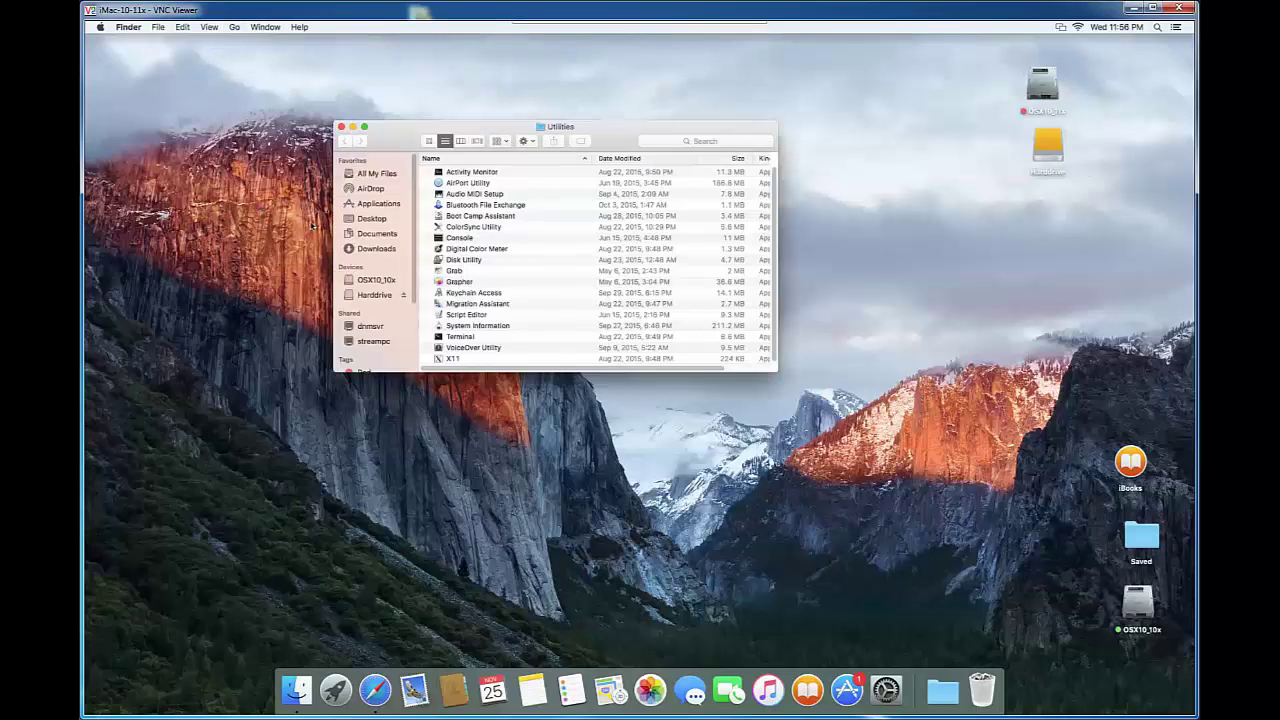
left_click(458, 260)
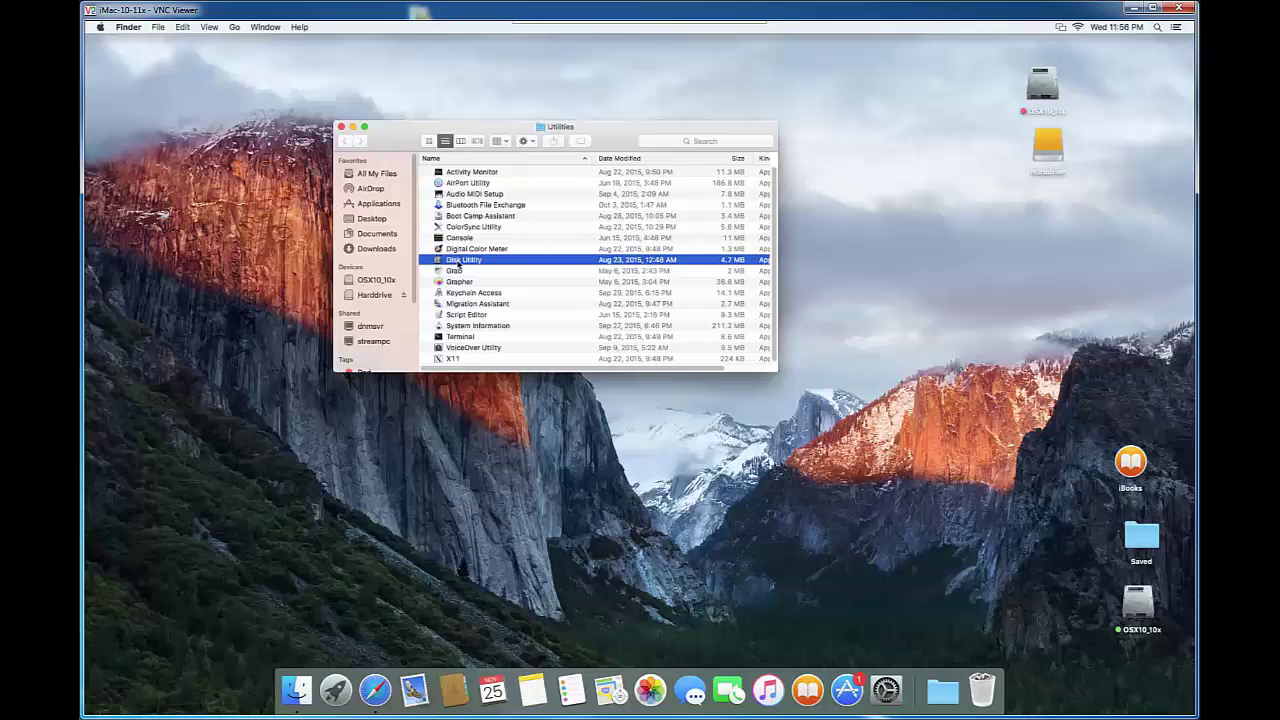
double_click(458, 262)
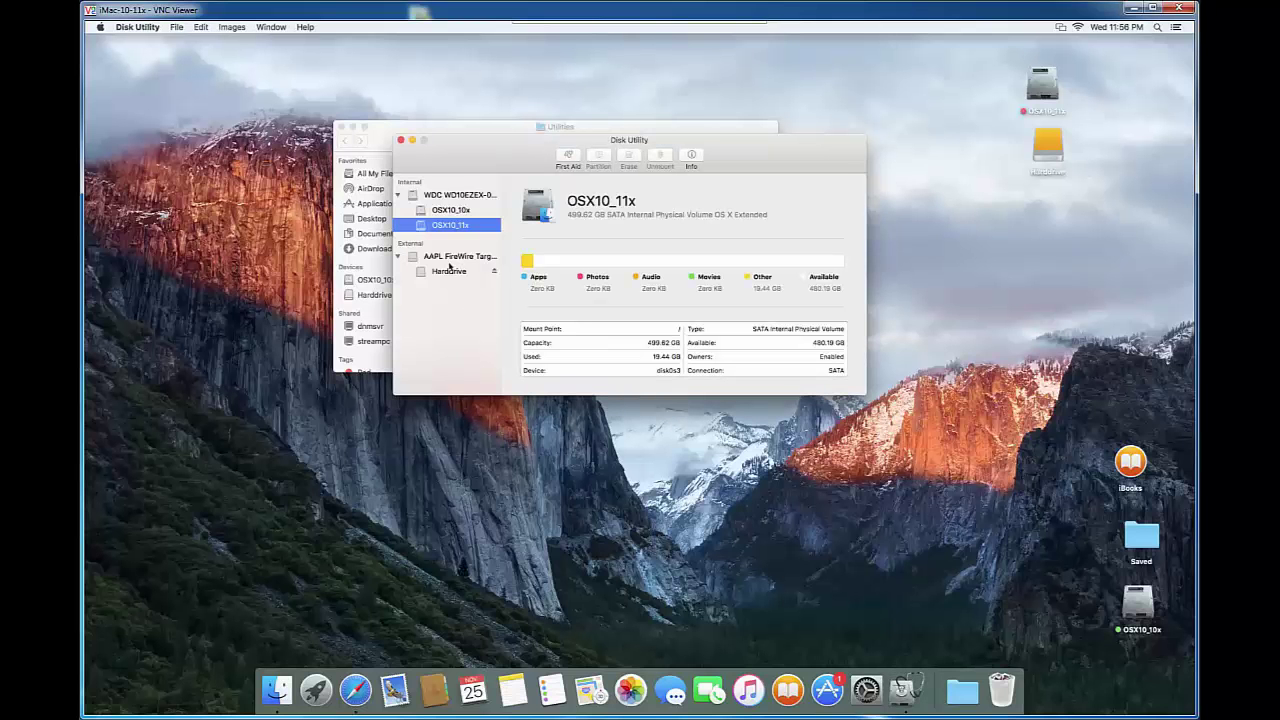
Erase the external AAPL FireWire Target Media disk as Untitled, using OS X Extended (Journaled) format and the GUID Partition Map scheme.
left_click(449, 262)
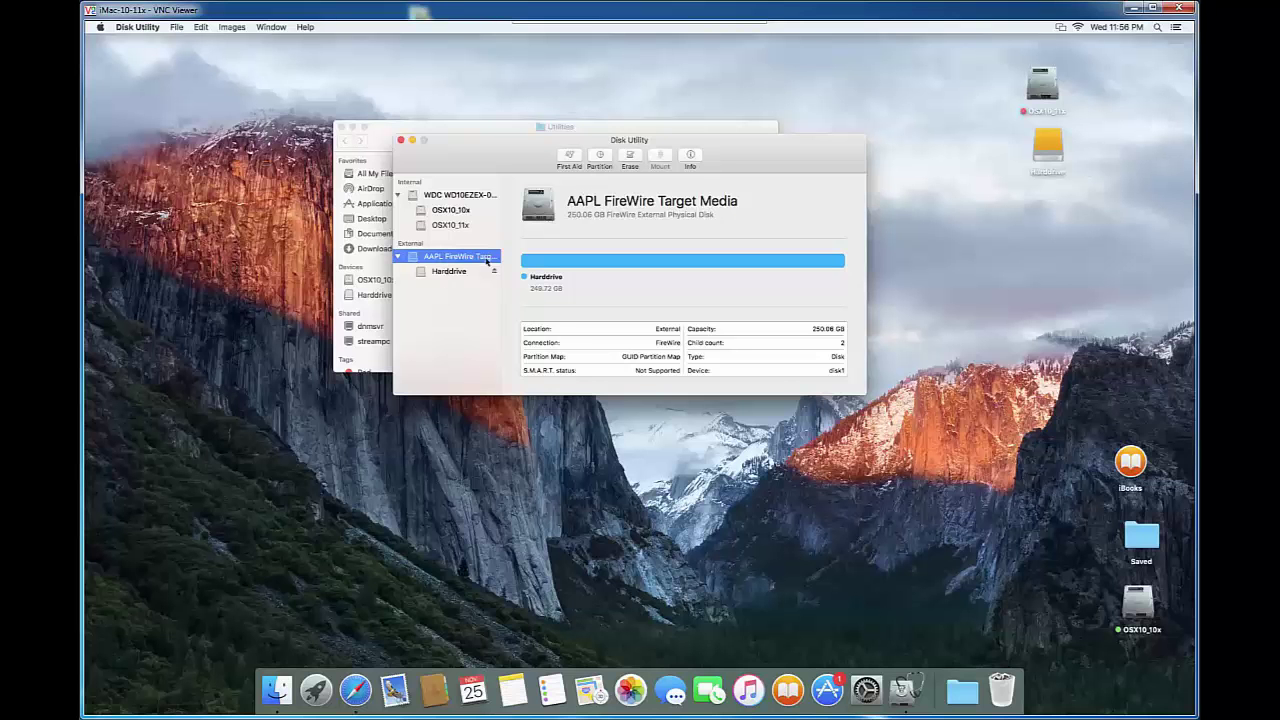
left_click(630, 158)
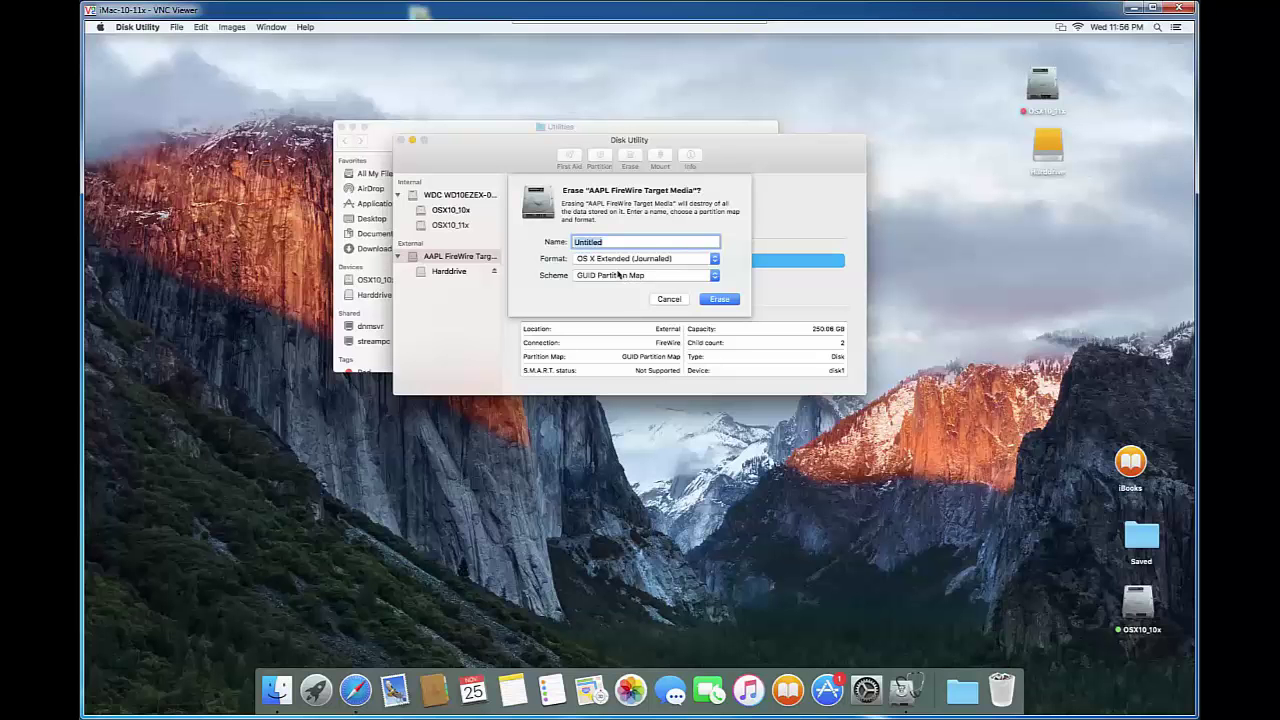
left_click(714, 260)
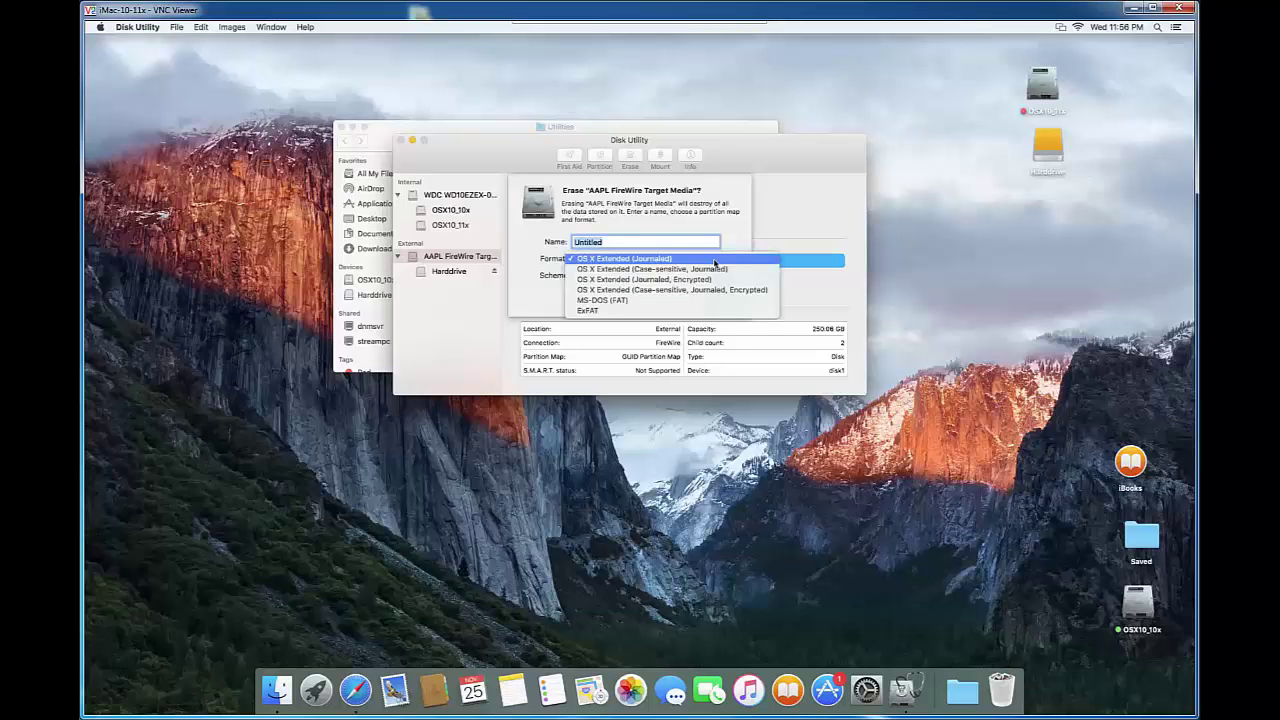
left_click(660, 262)
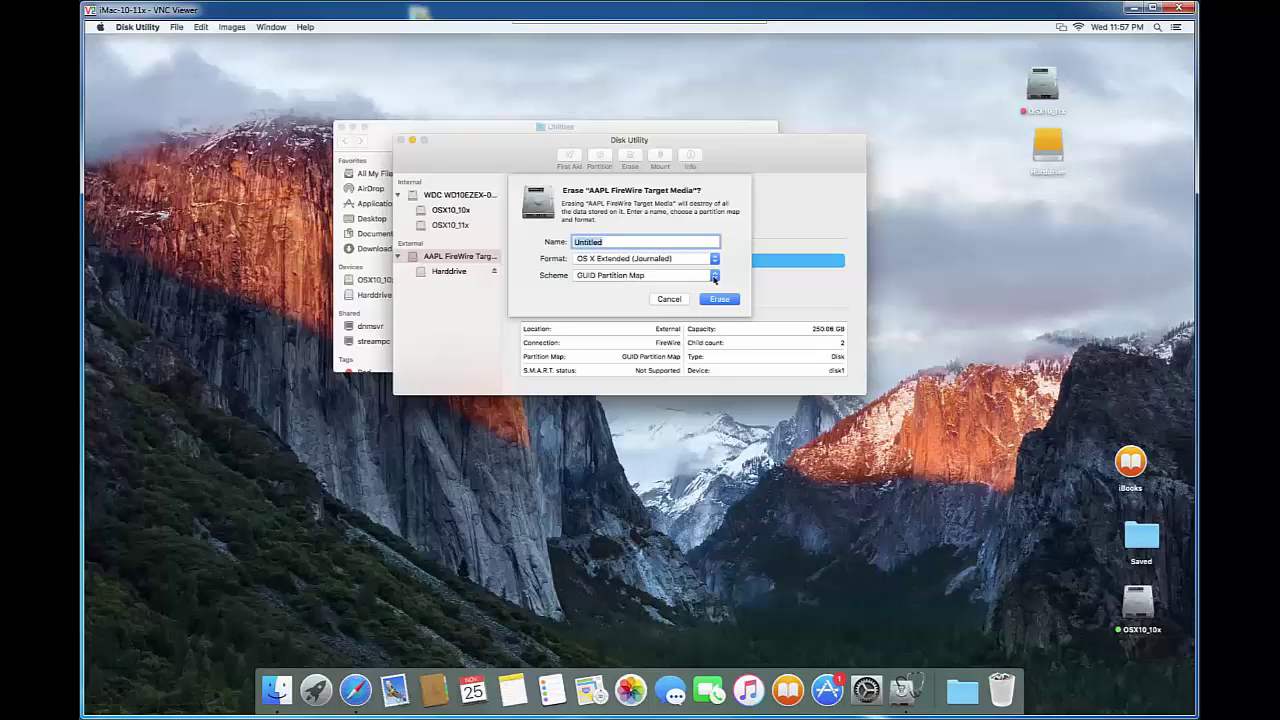
left_click(714, 277)
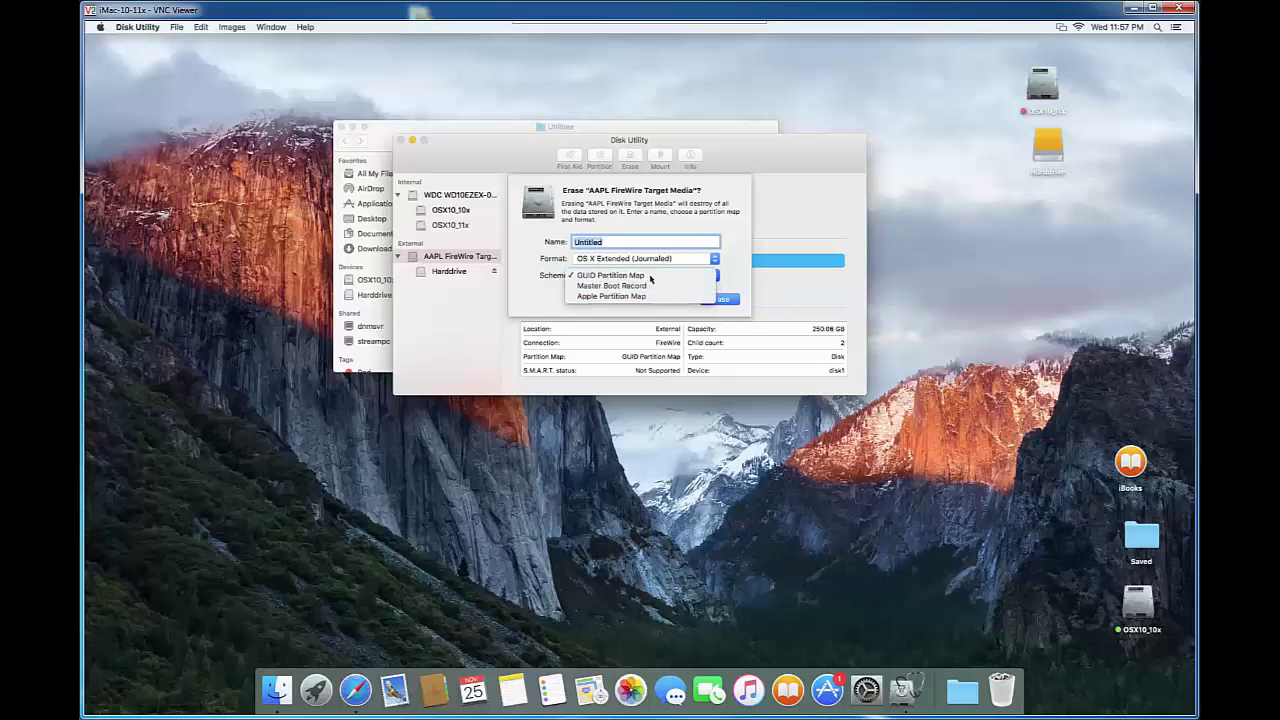
left_click(650, 276)
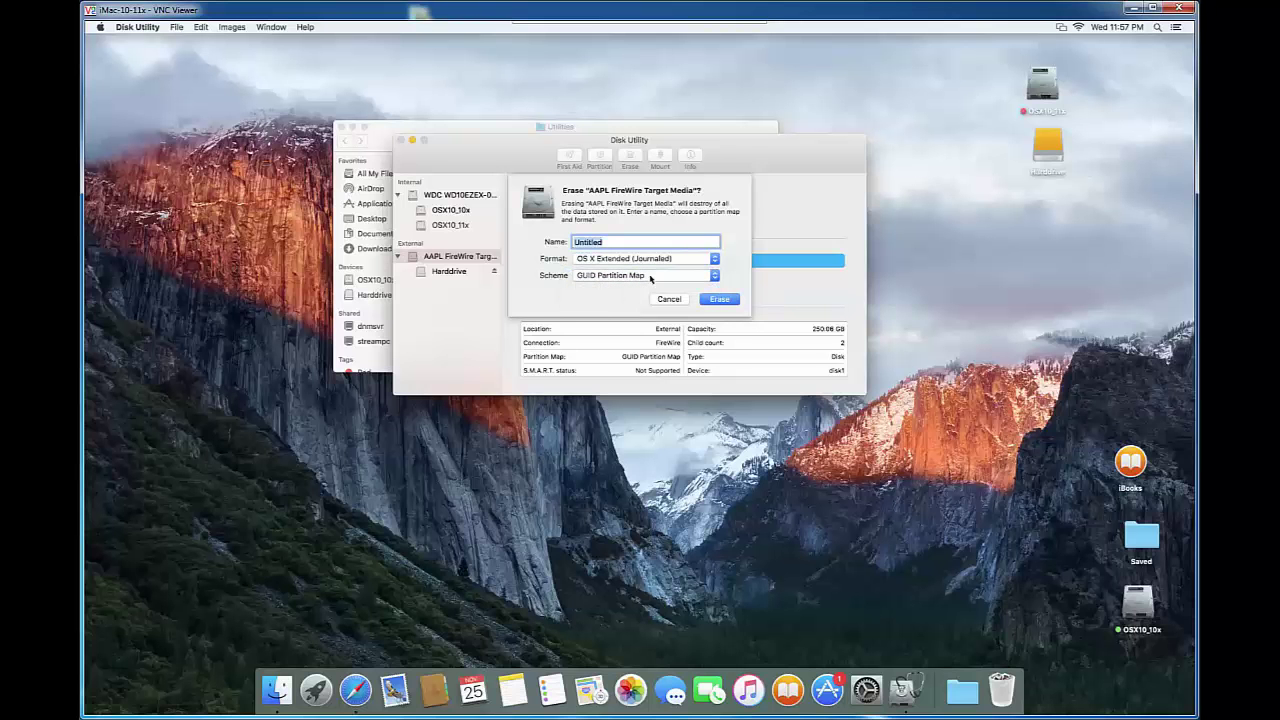
left_click(720, 300)
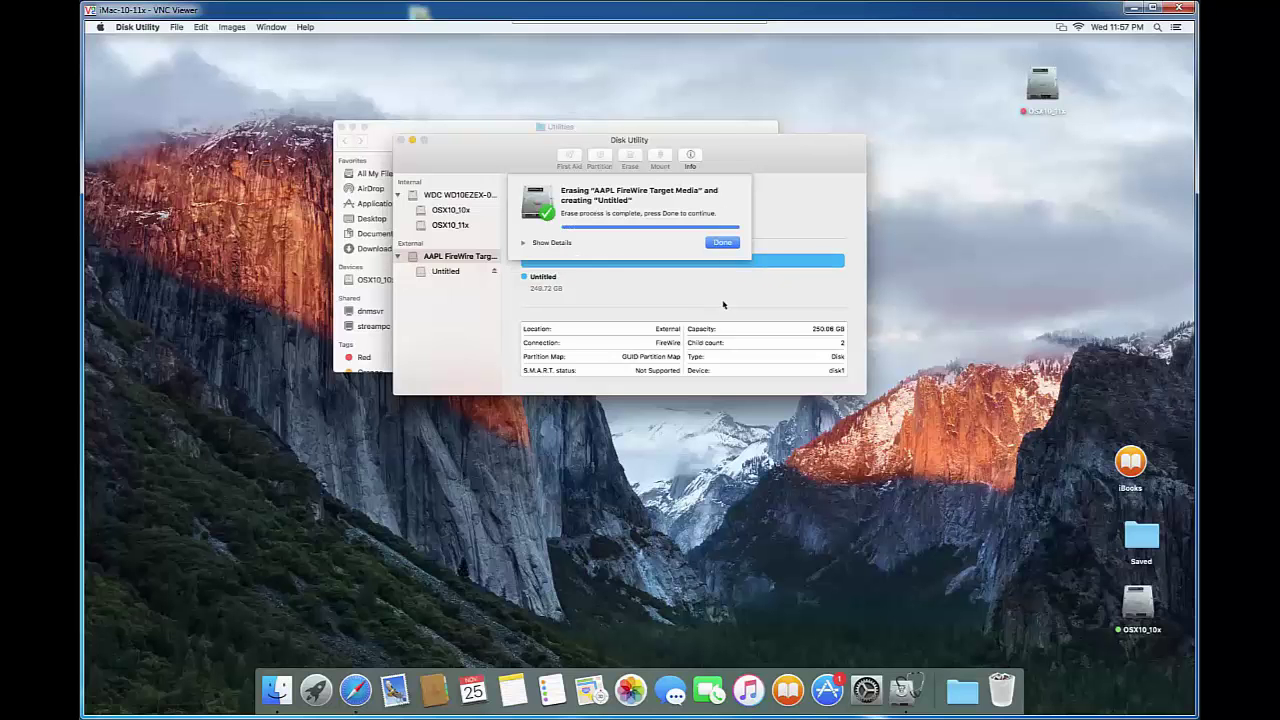
left_click(723, 243)
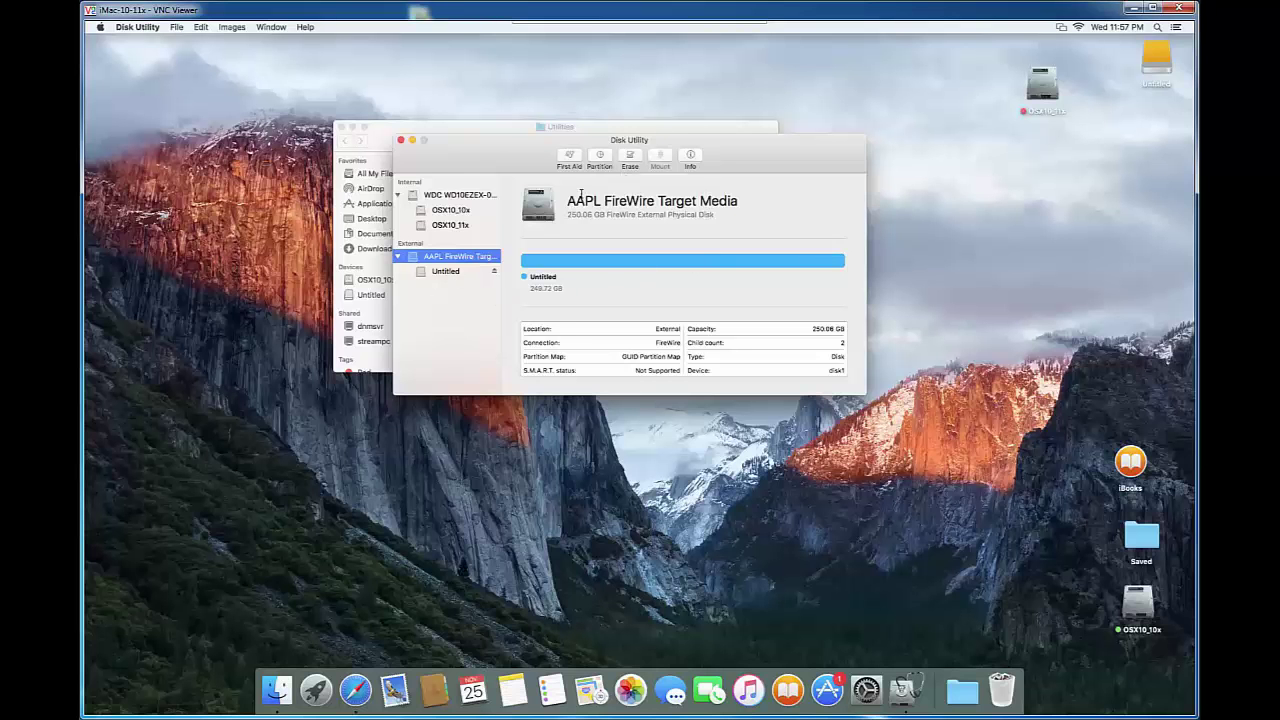
Rename the Untitled partition of the AAPL FireWire Target Media disk to ELCapitan and apply the partition change.
left_click(445, 271)
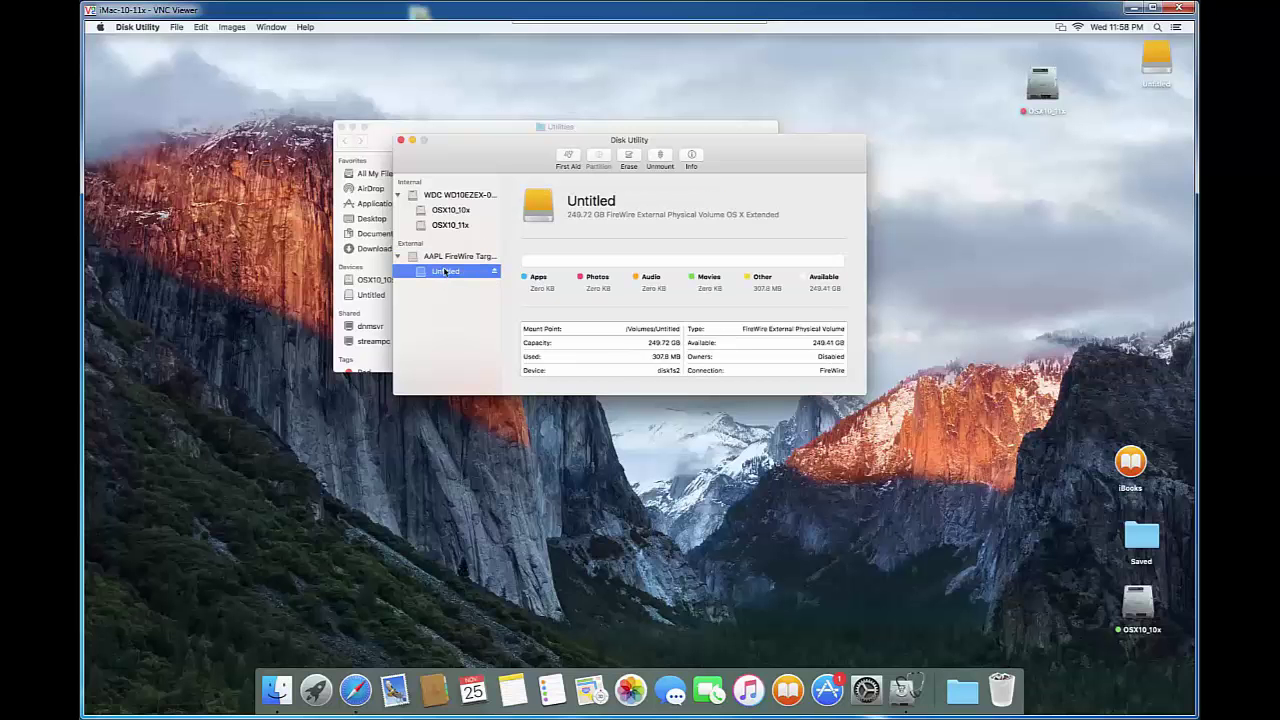
left_click(472, 257)
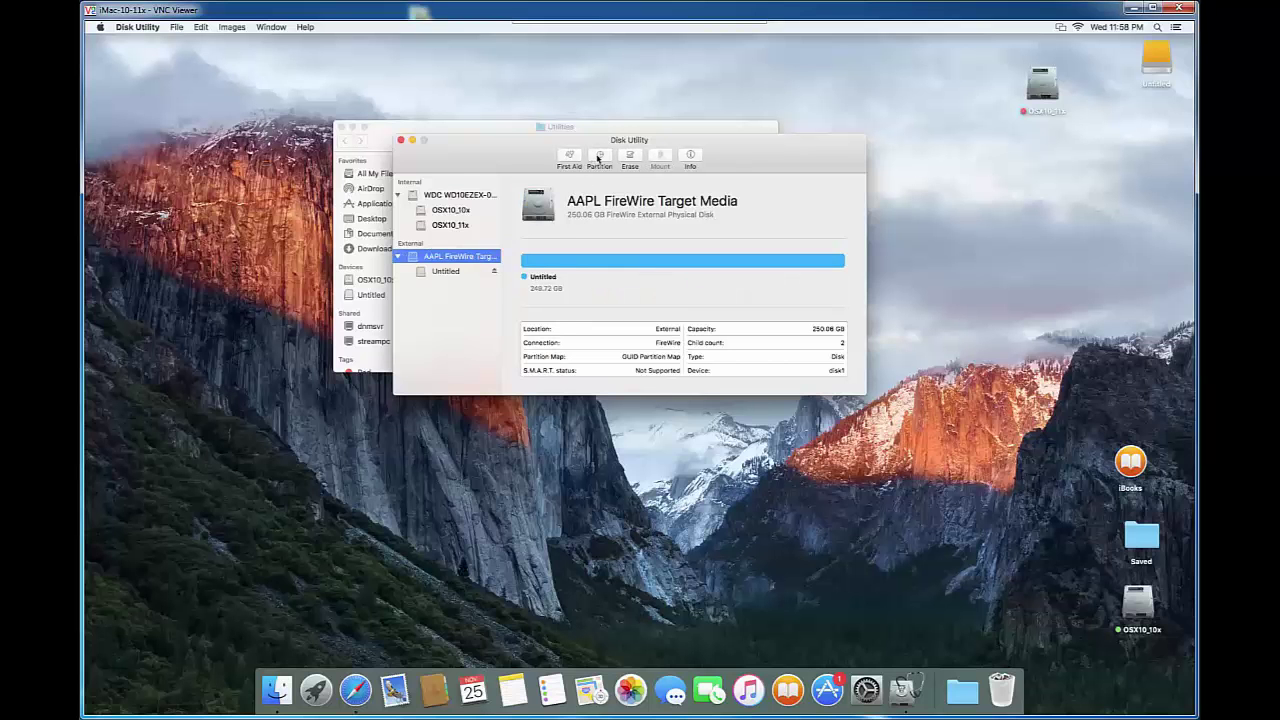
left_click(598, 157)
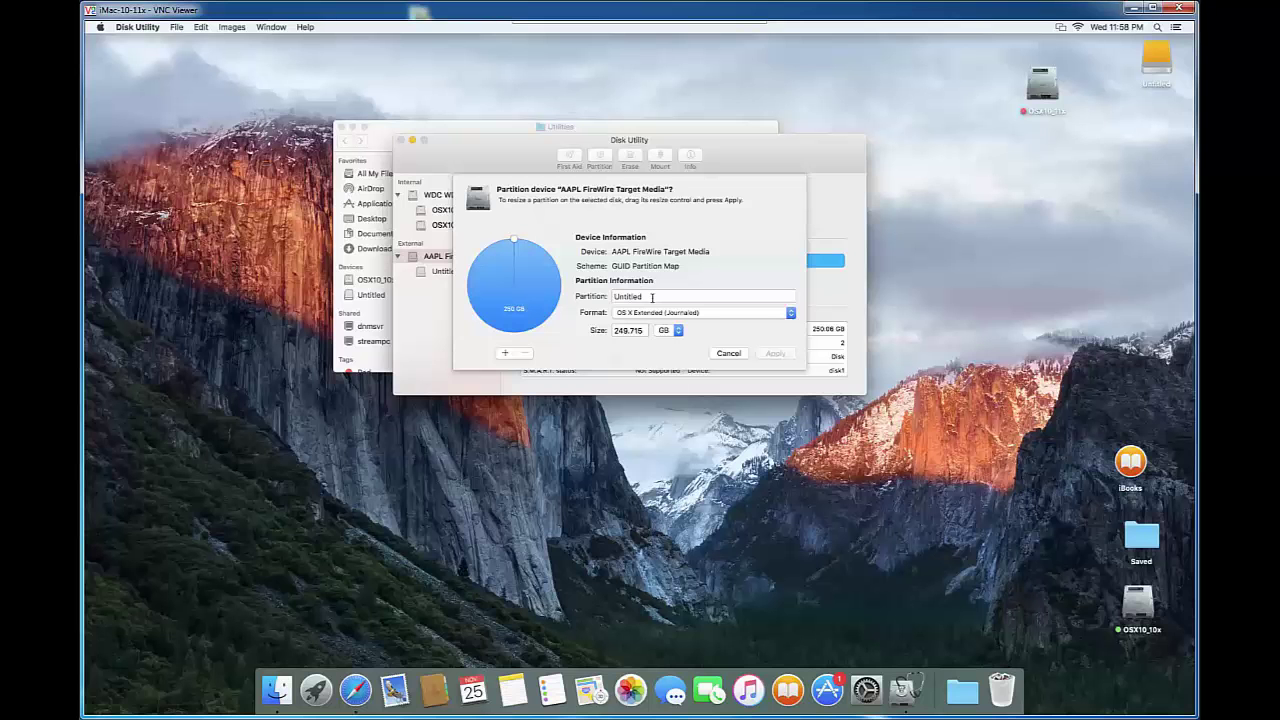
double_click(644, 297)
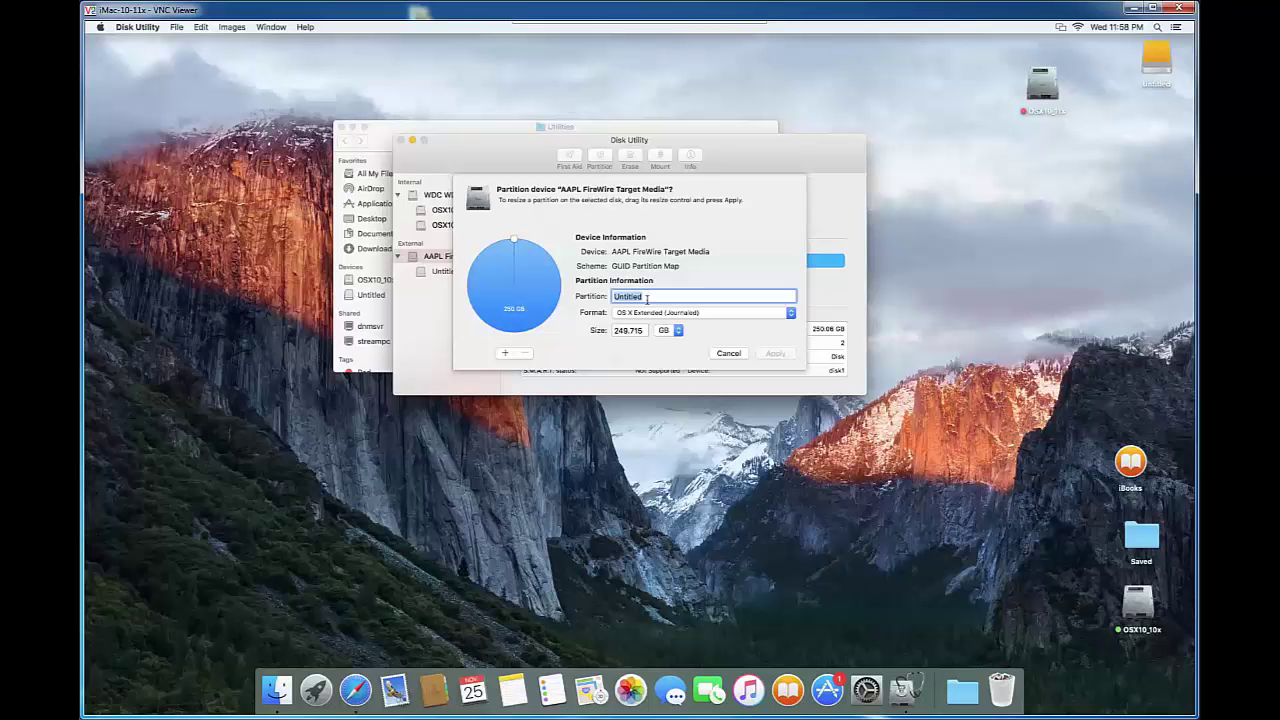
type("ELCapitan")
double_click(703, 298)
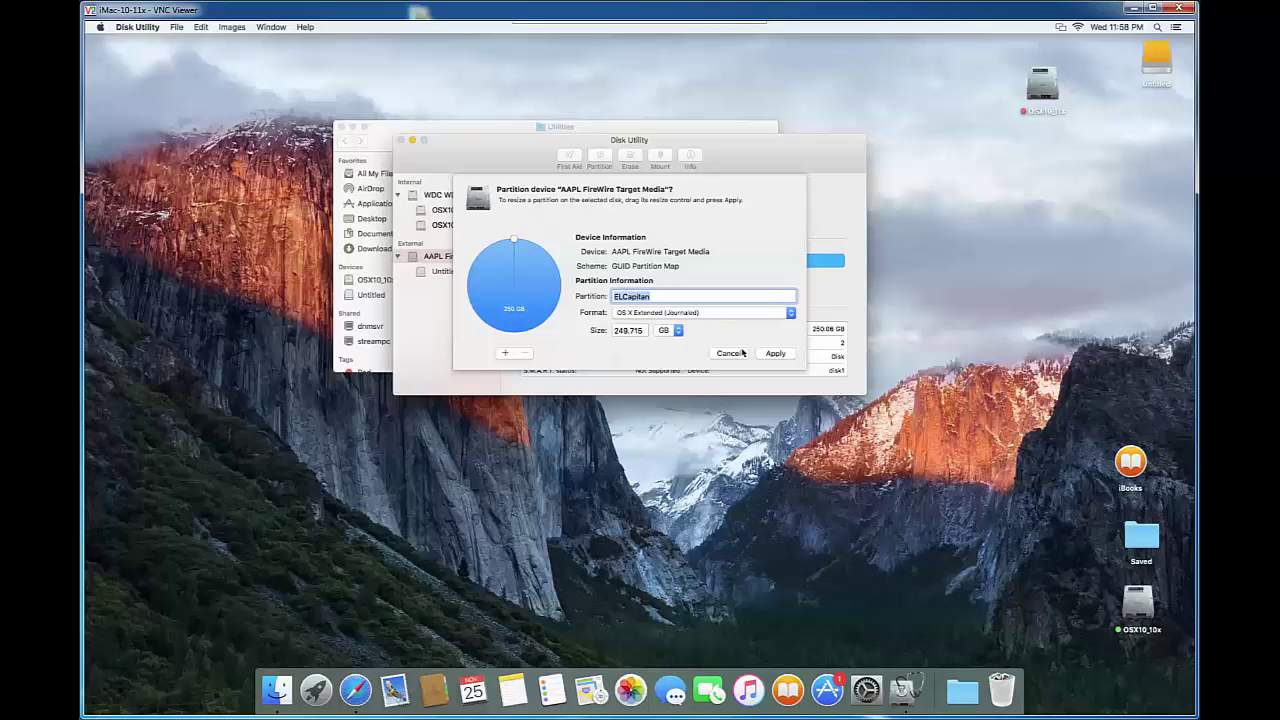
left_click(775, 354)
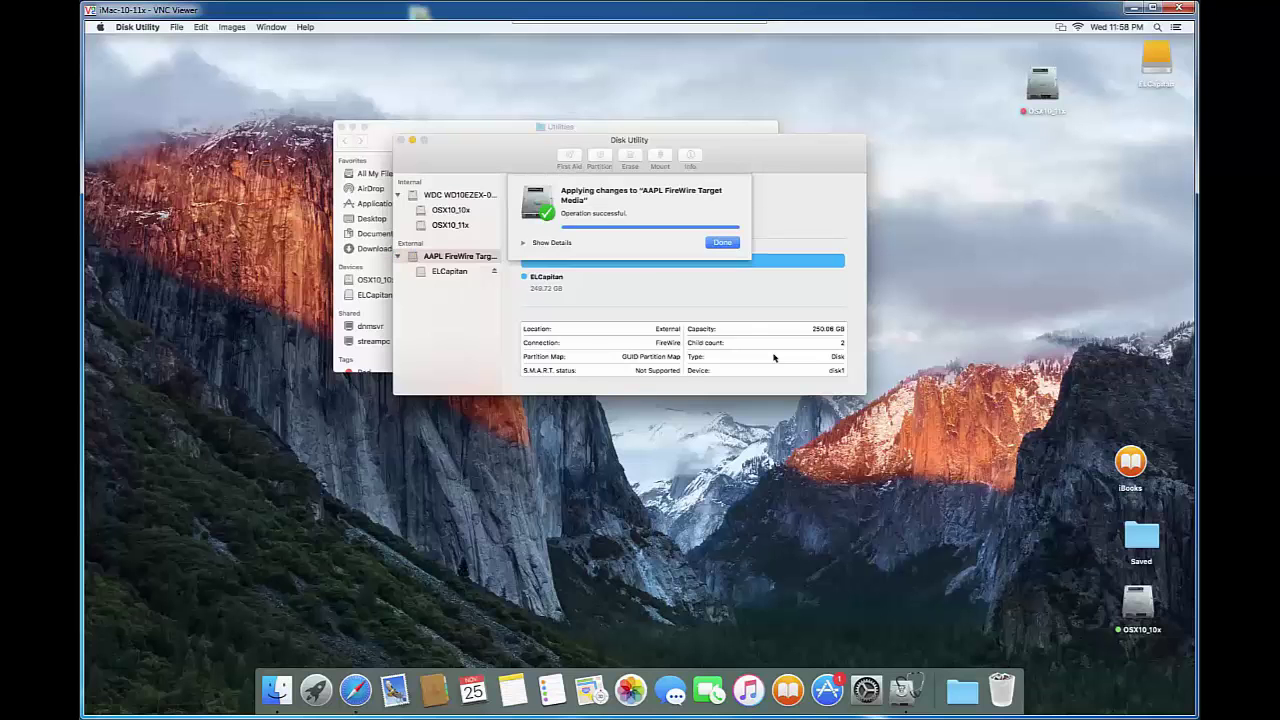
left_click(731, 246)
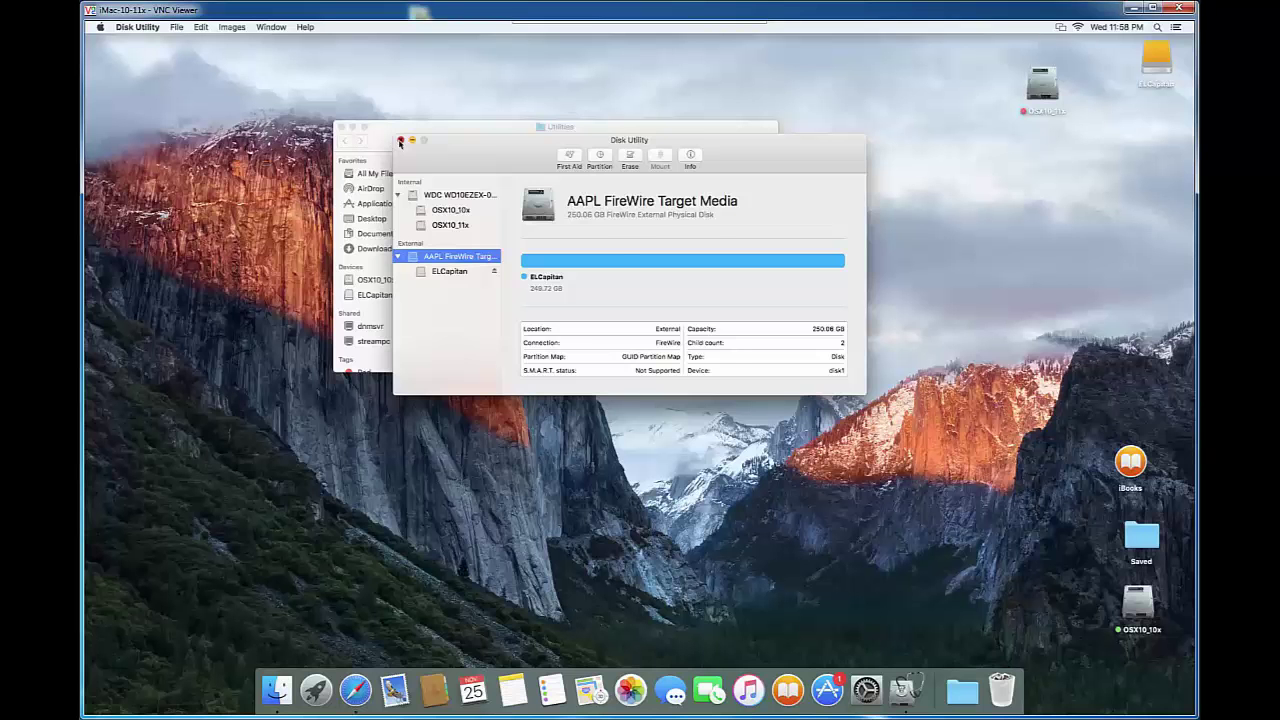
Close Disk Utility and the Utilities folder, and place the OSX10_11x and ELCapitan drive icons side by side on the desktop.
left_click(400, 141)
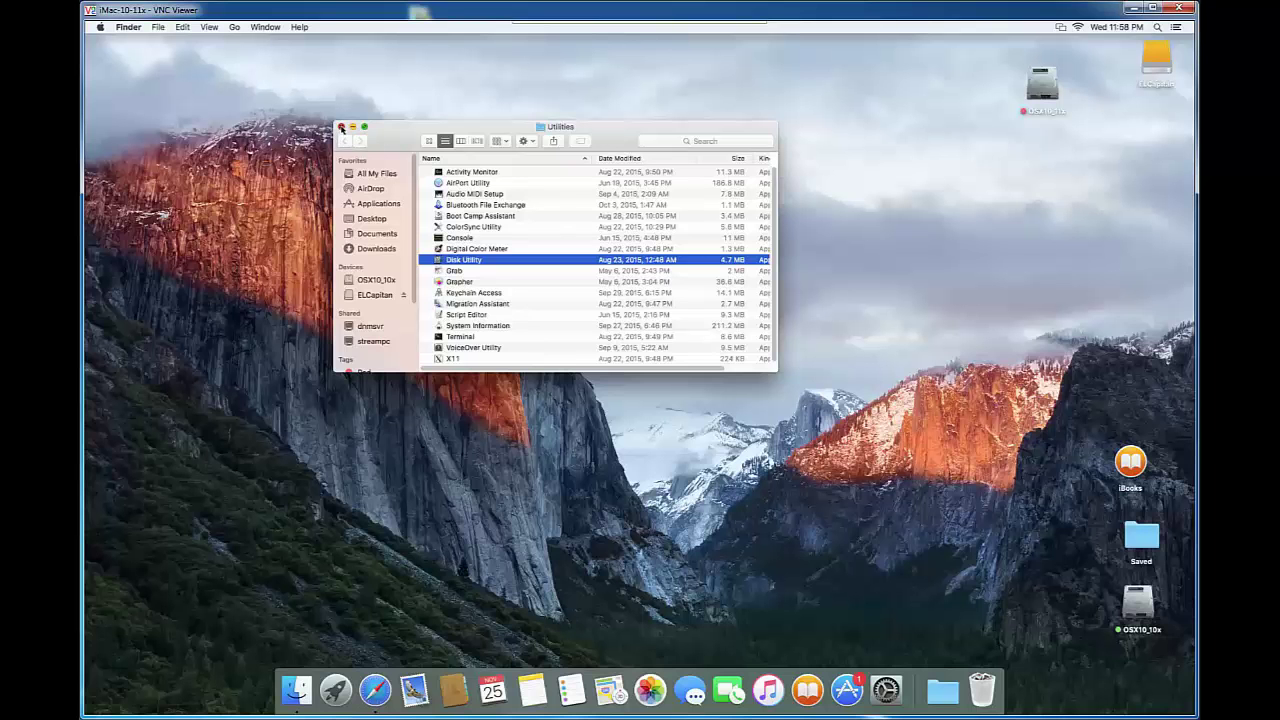
left_click(341, 128)
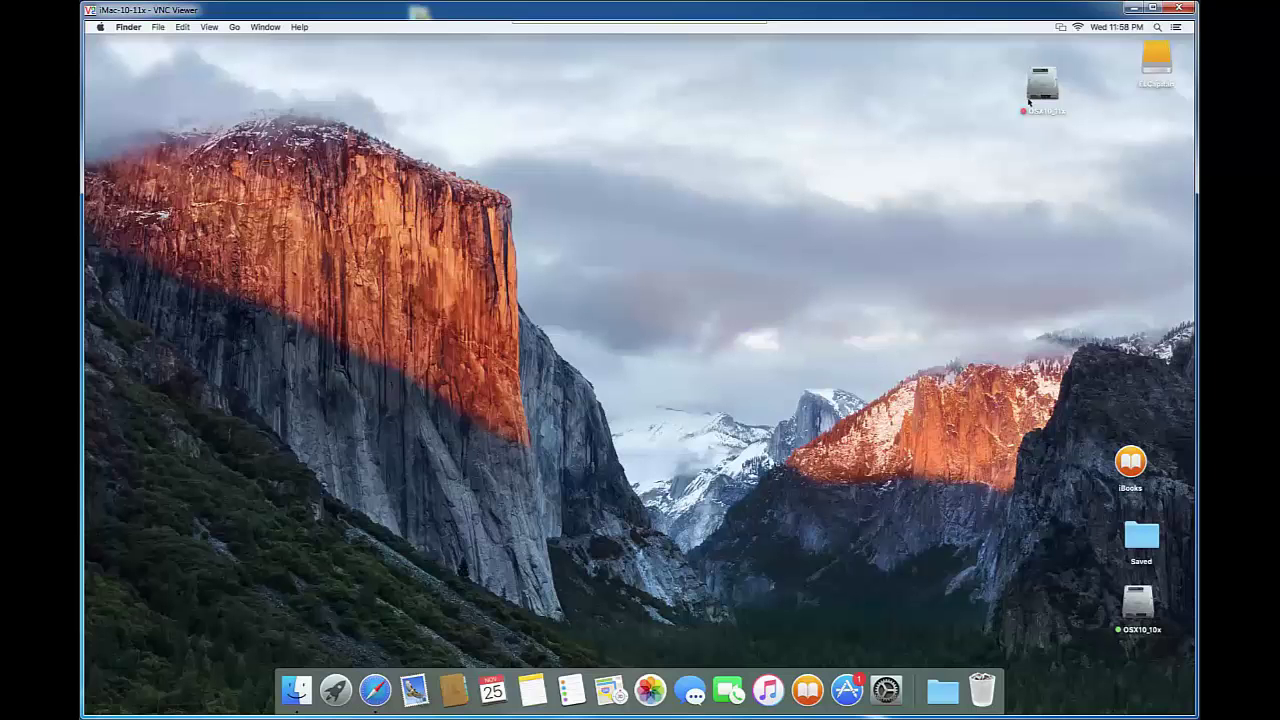
left_click_drag(1030, 100, 950, 98)
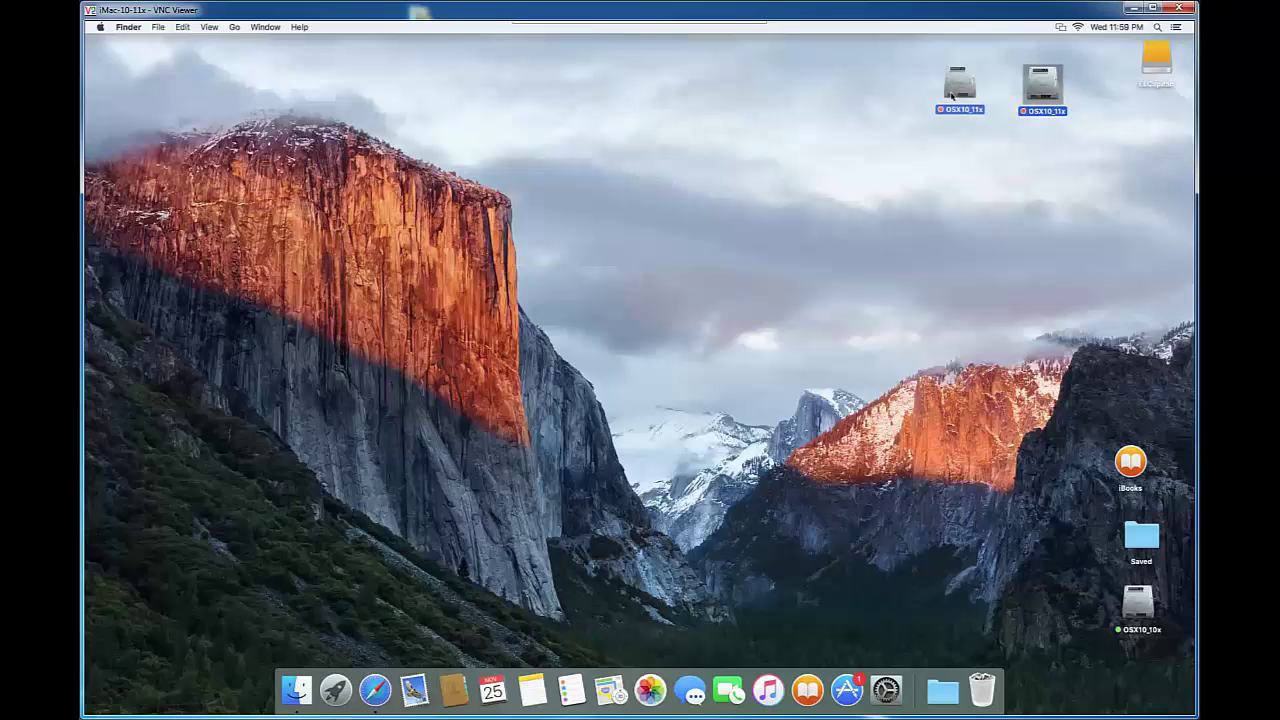
left_click_drag(1152, 69, 1044, 94)
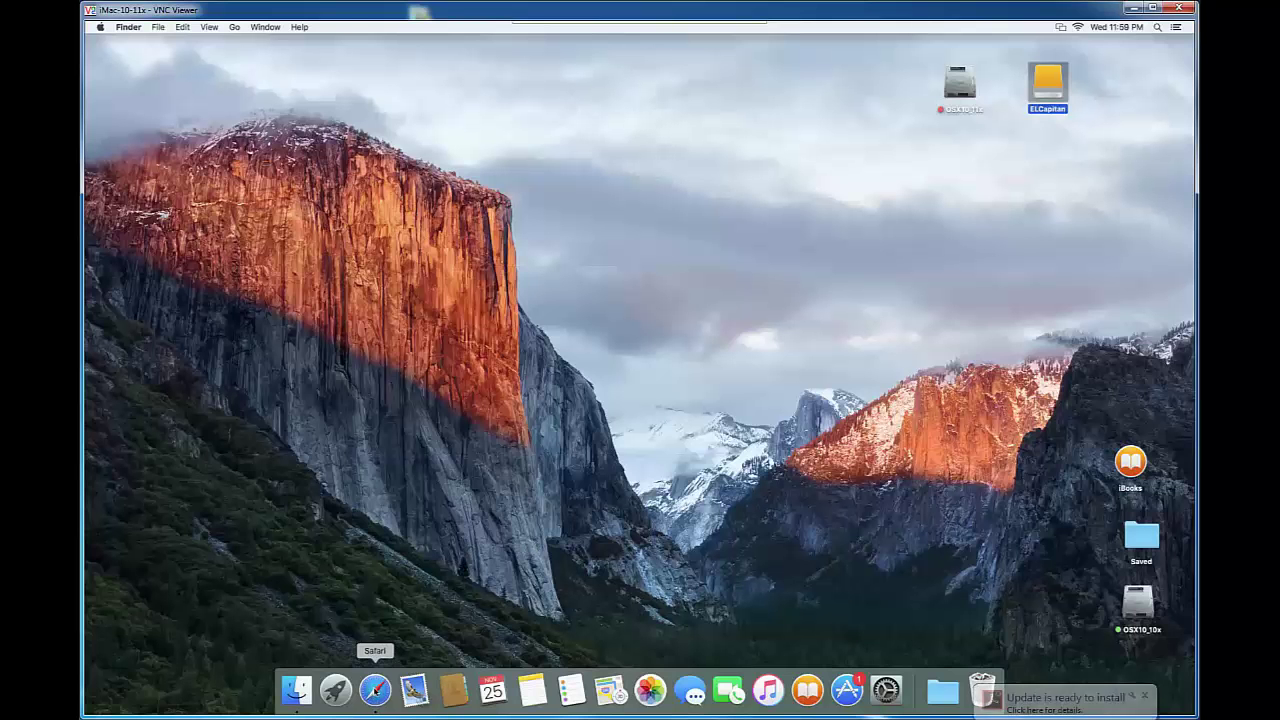
Switch to Safari, open Google from the Favorites page, and search for superduper.
left_click(375, 690)
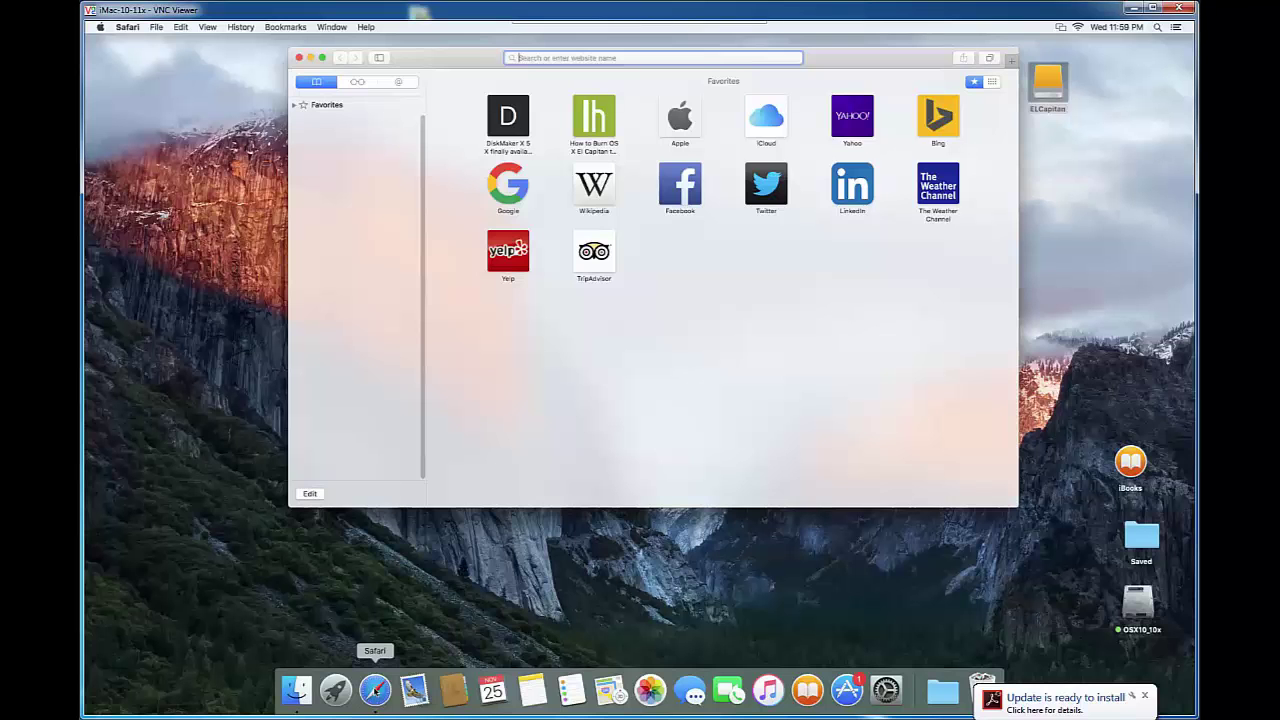
left_click_drag(434, 73, 426, 122)
left_click(500, 235)
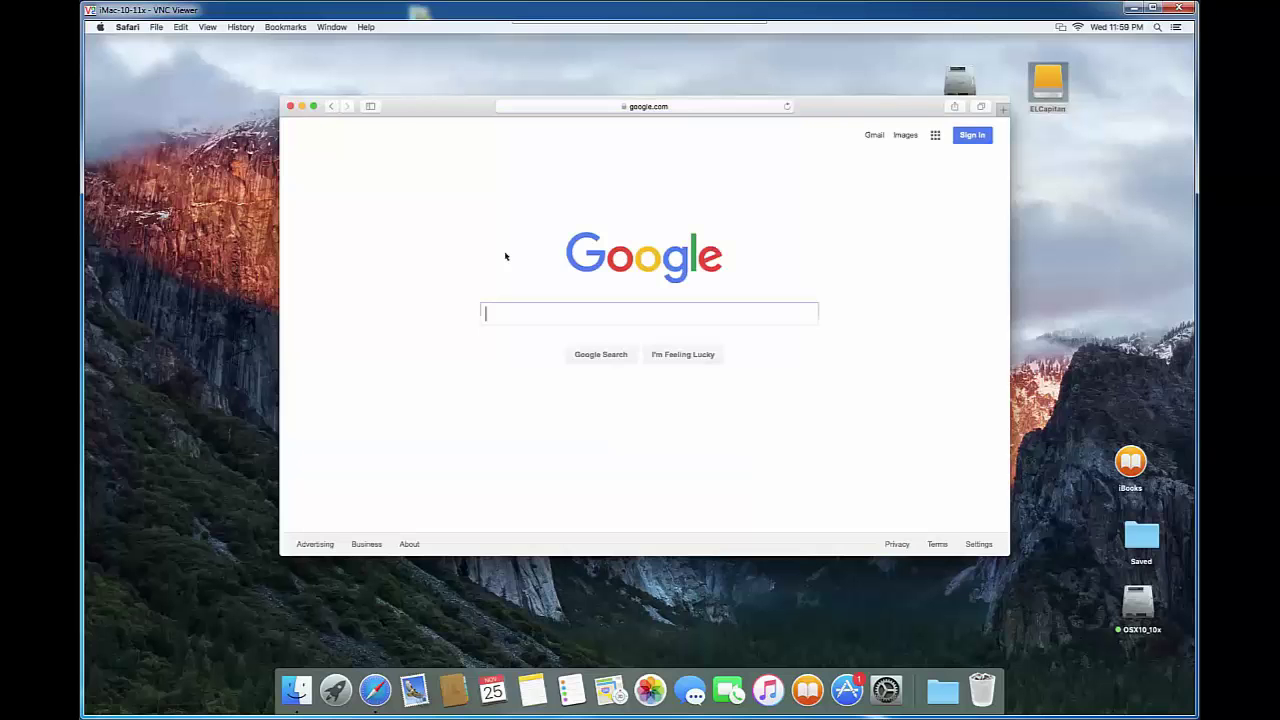
left_click(540, 317)
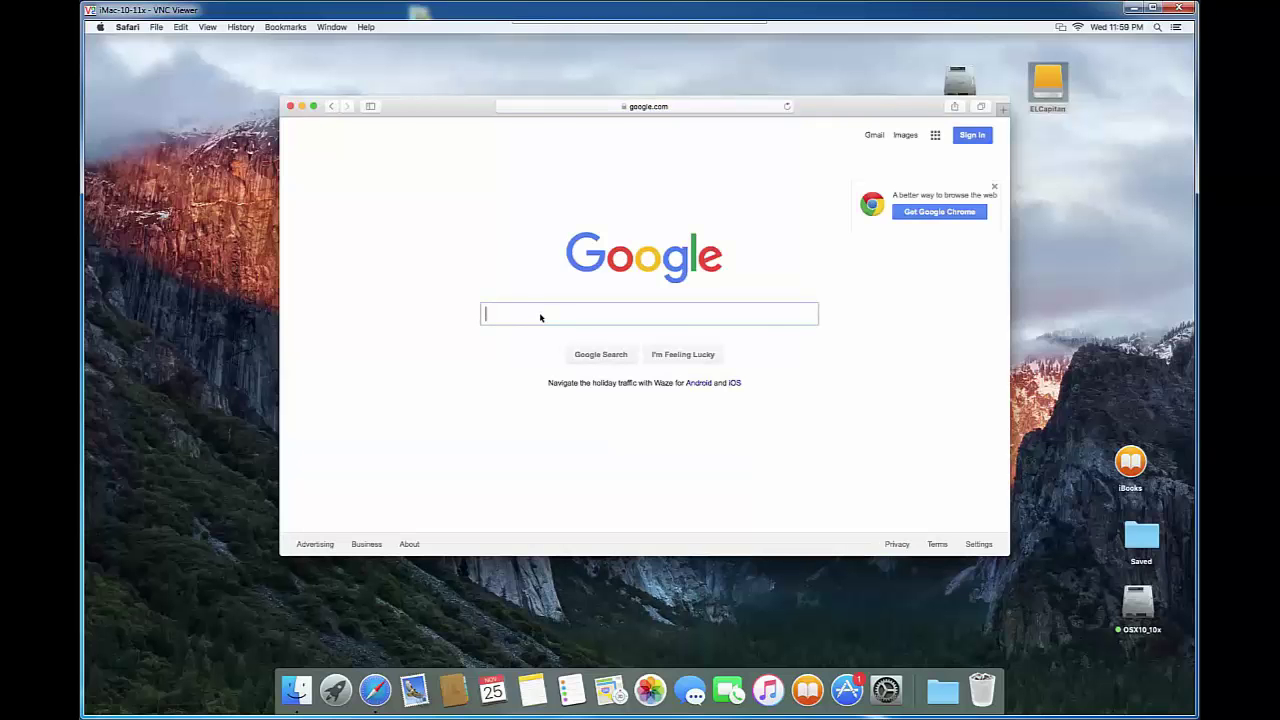
type("sup")
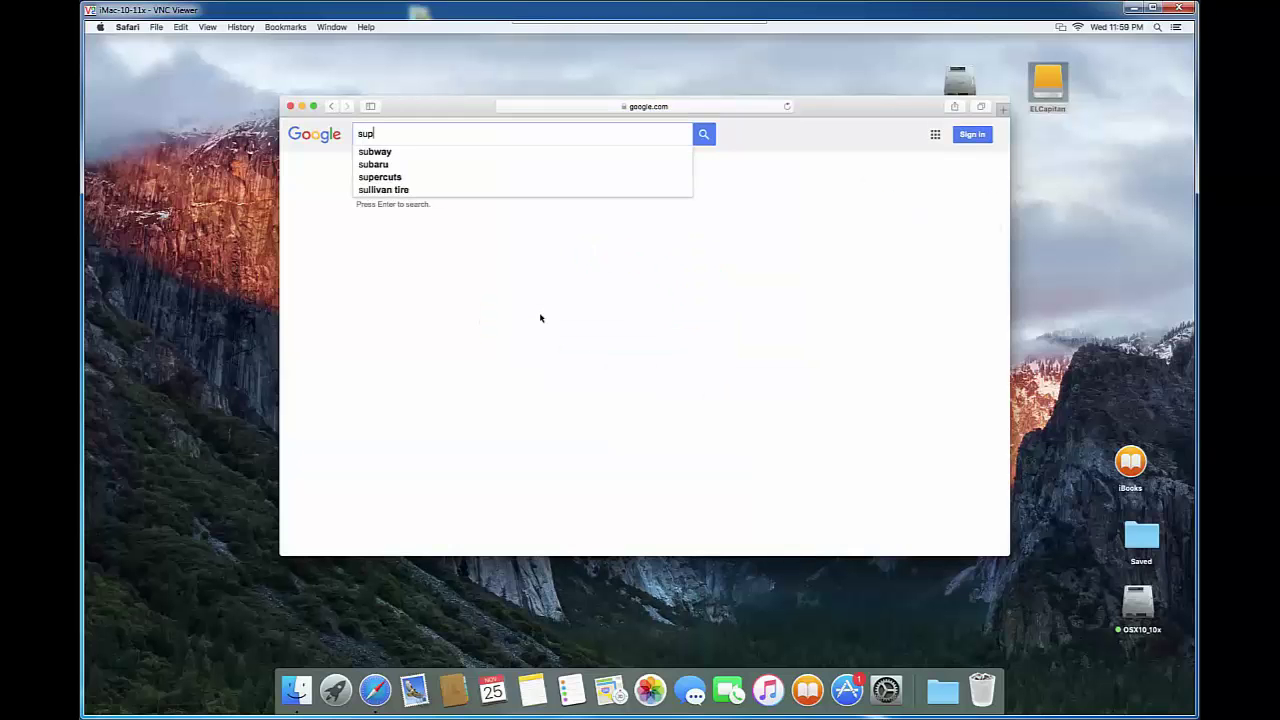
type("erdu")
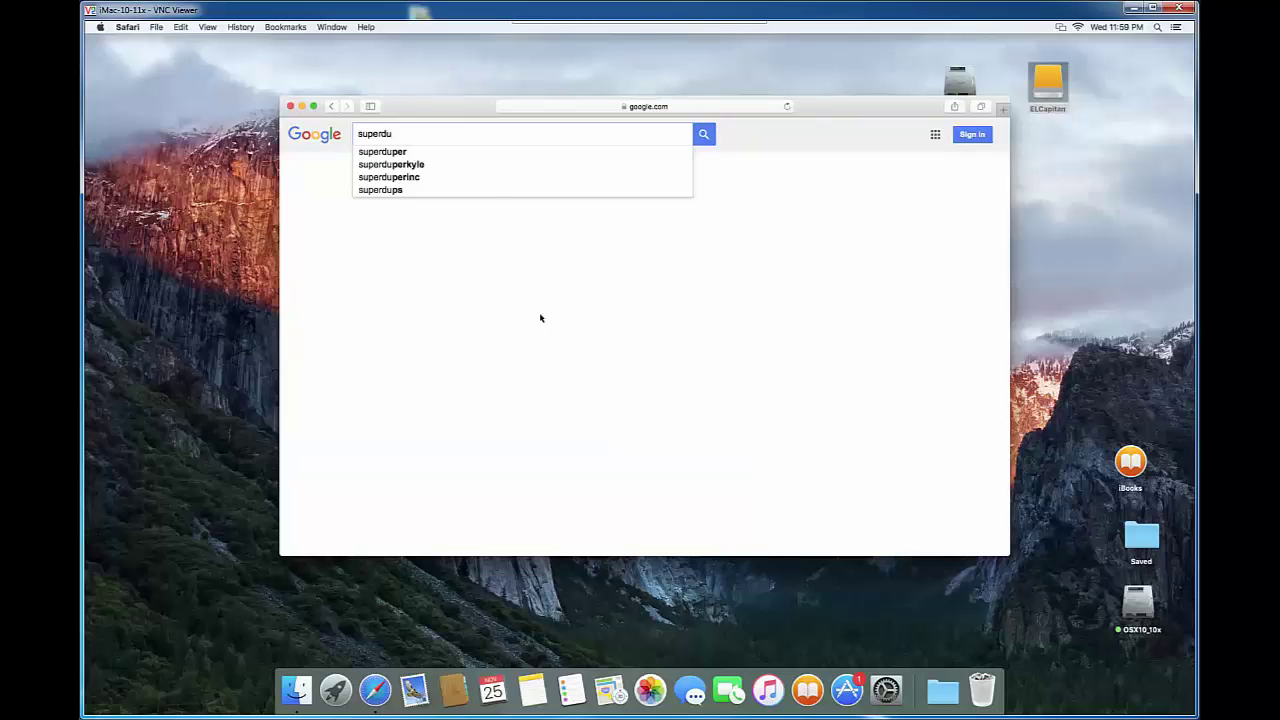
type("per")
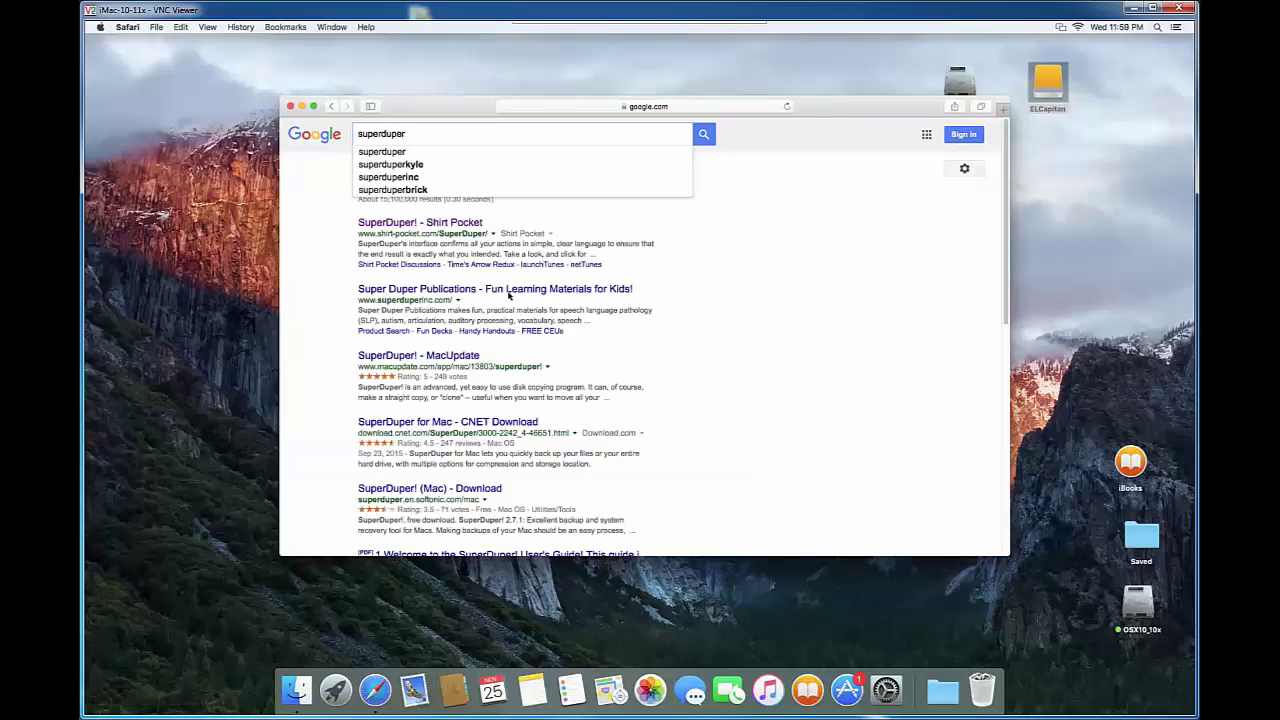
Download SuperDuper from the Shirt Pocket website and view the downloaded disk image among the recent downloads.
left_click(393, 224)
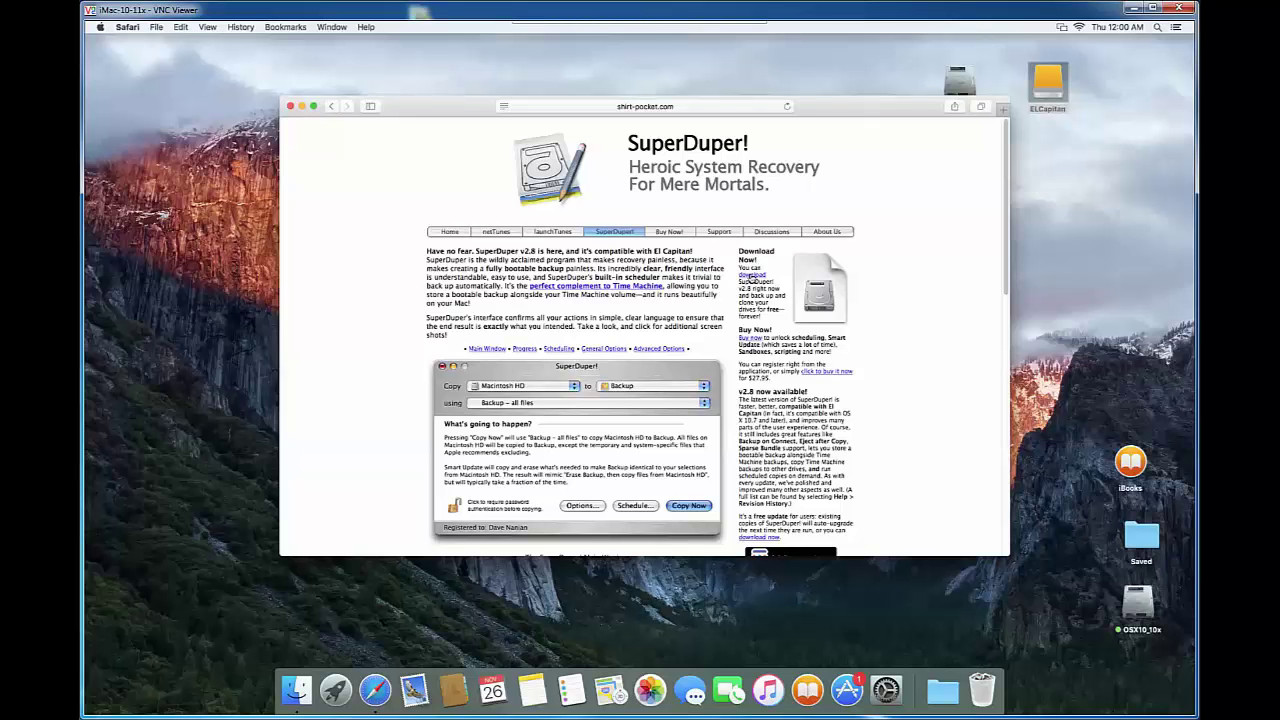
left_click(751, 277)
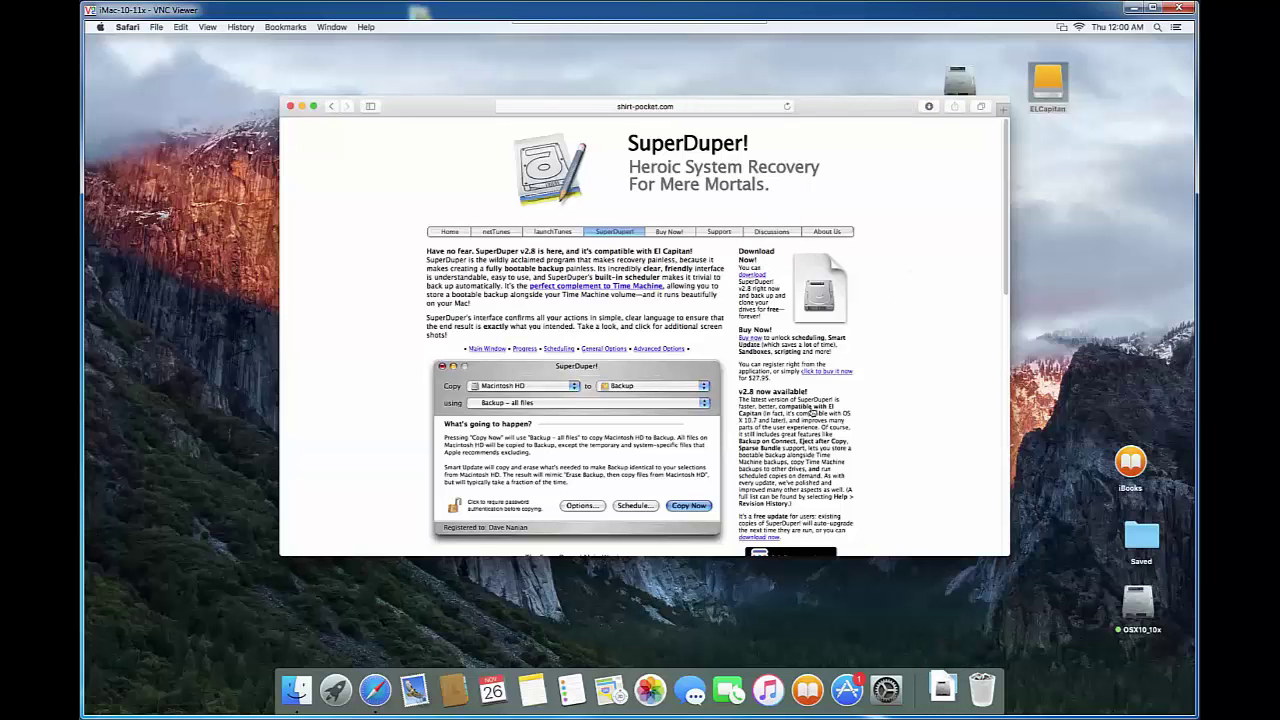
left_click(944, 688)
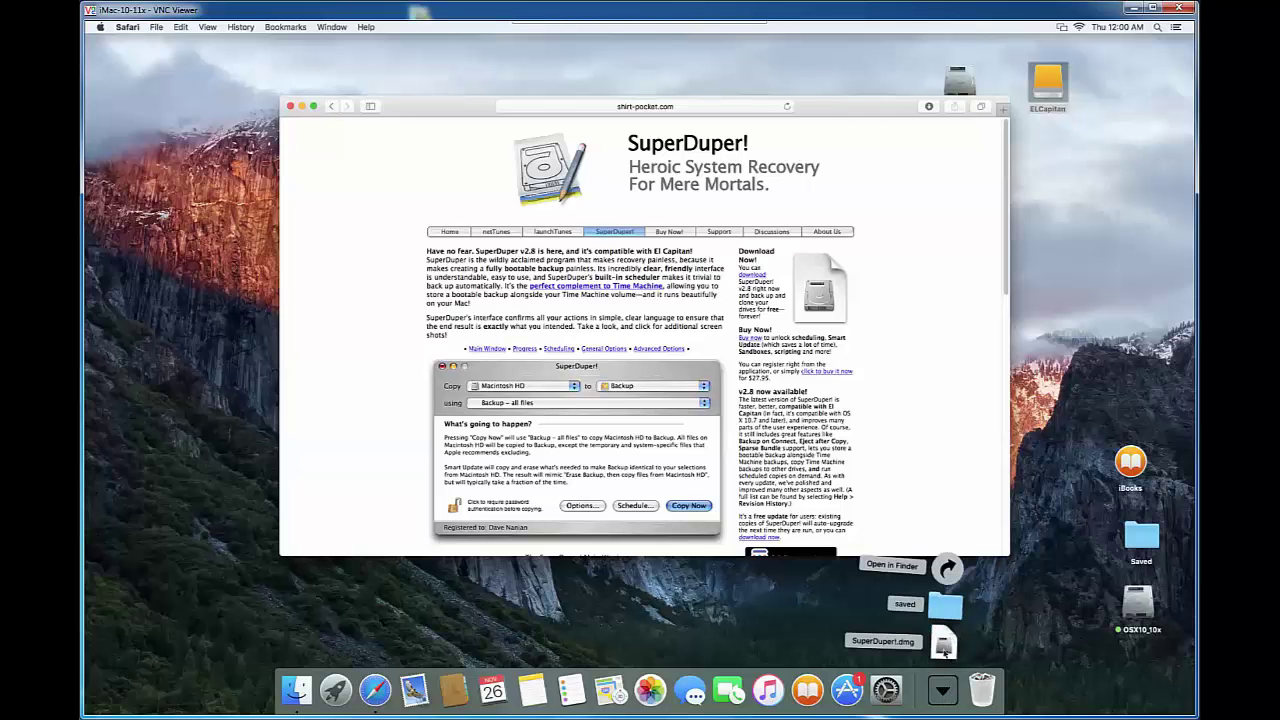
left_click(946, 696)
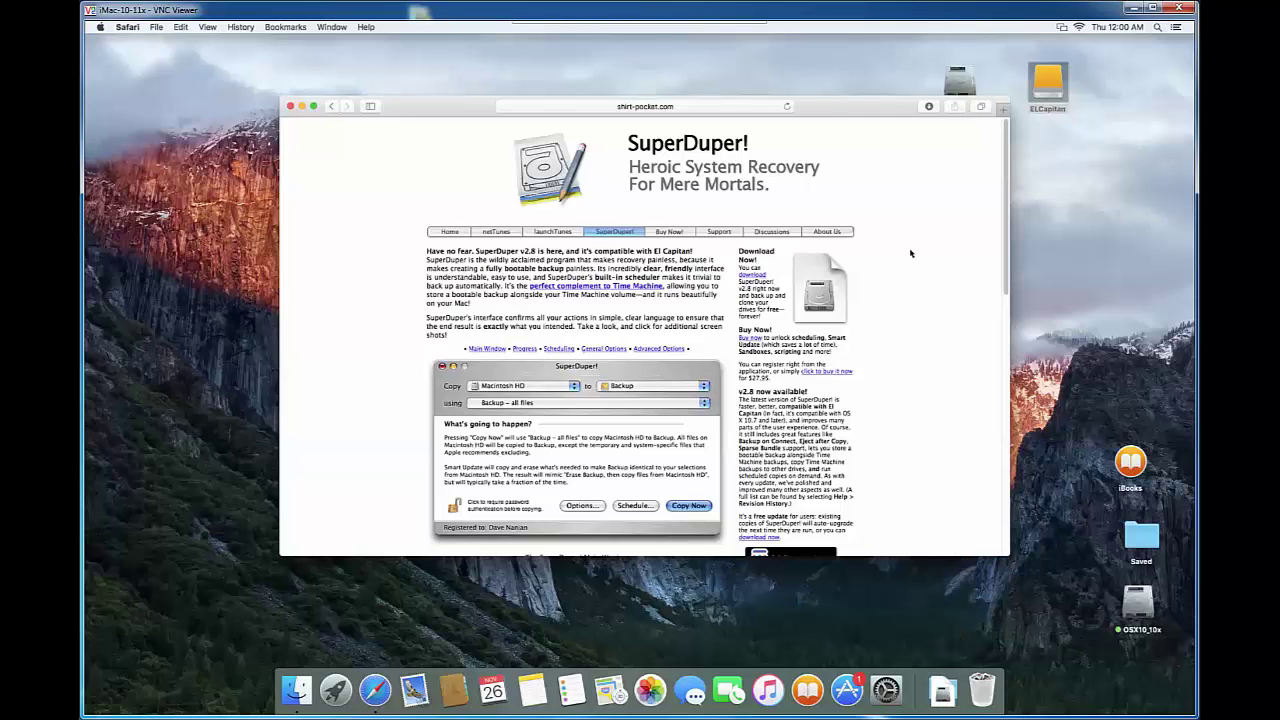
left_click(940, 690)
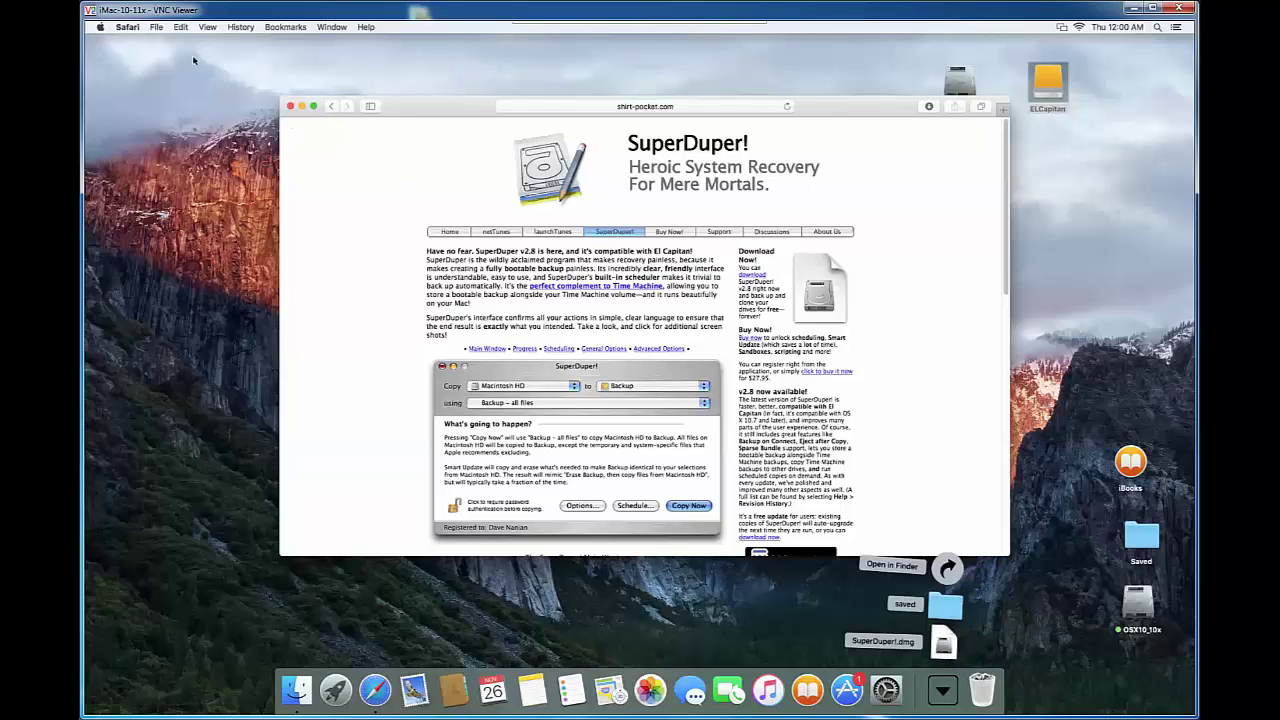
Close the Safari window, open the Downloads folder in Finder, and move its window nearer the desktop's centre.
left_click(291, 107)
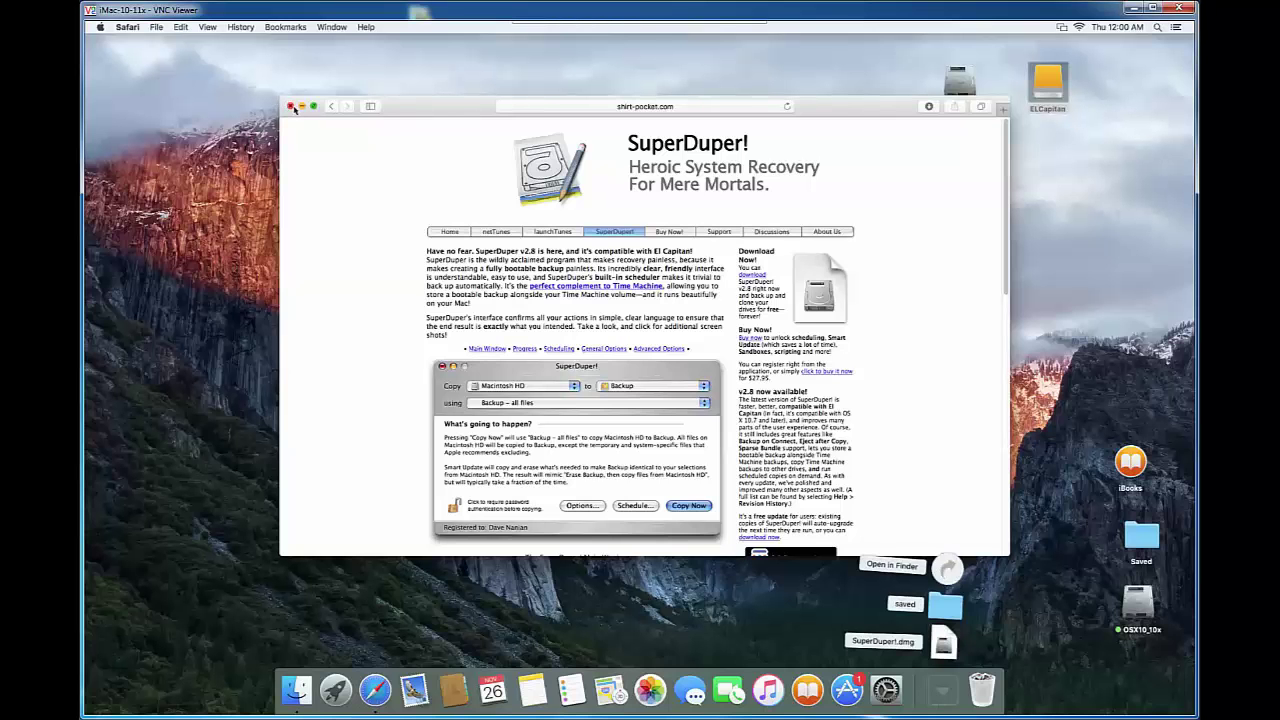
left_click(290, 107)
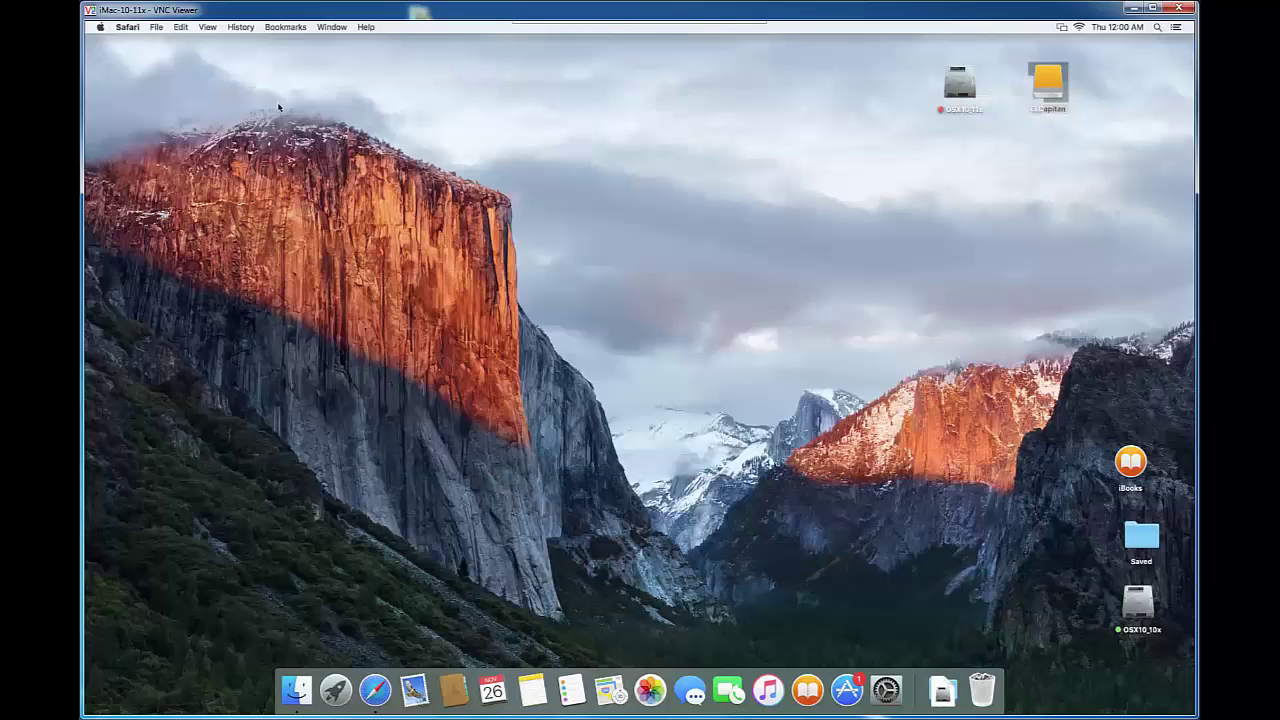
left_click(221, 40)
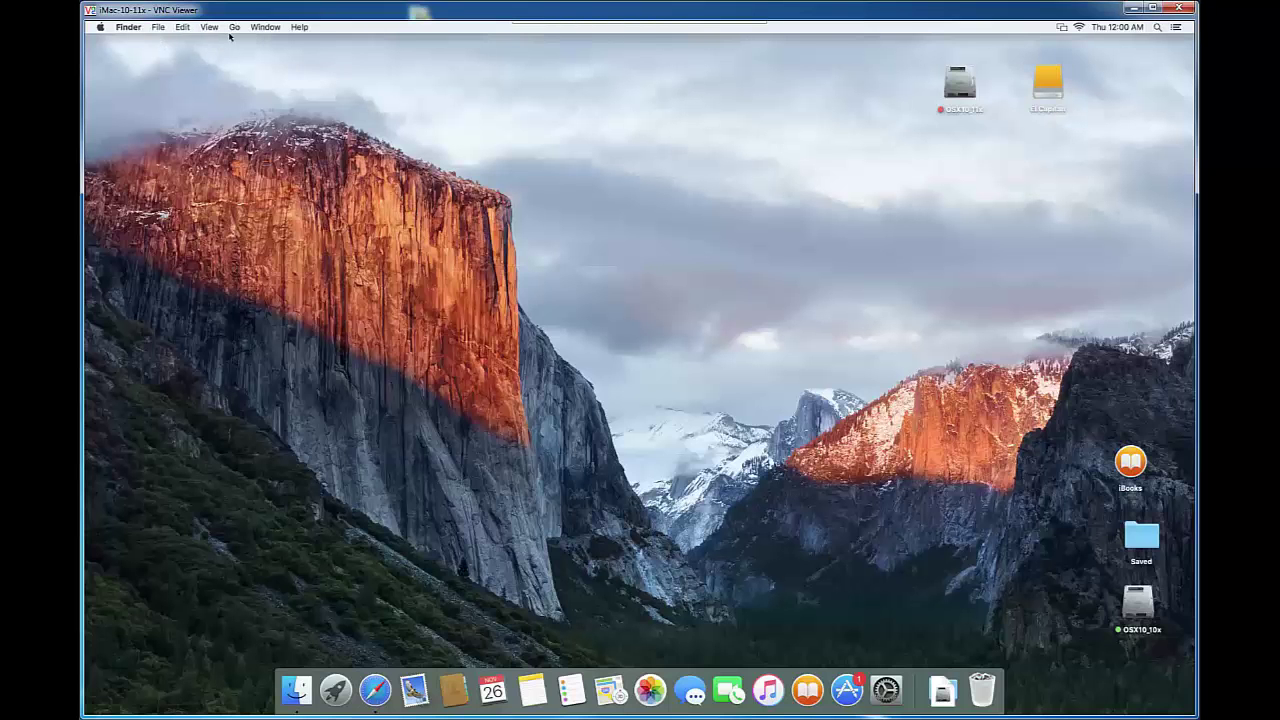
left_click(232, 30)
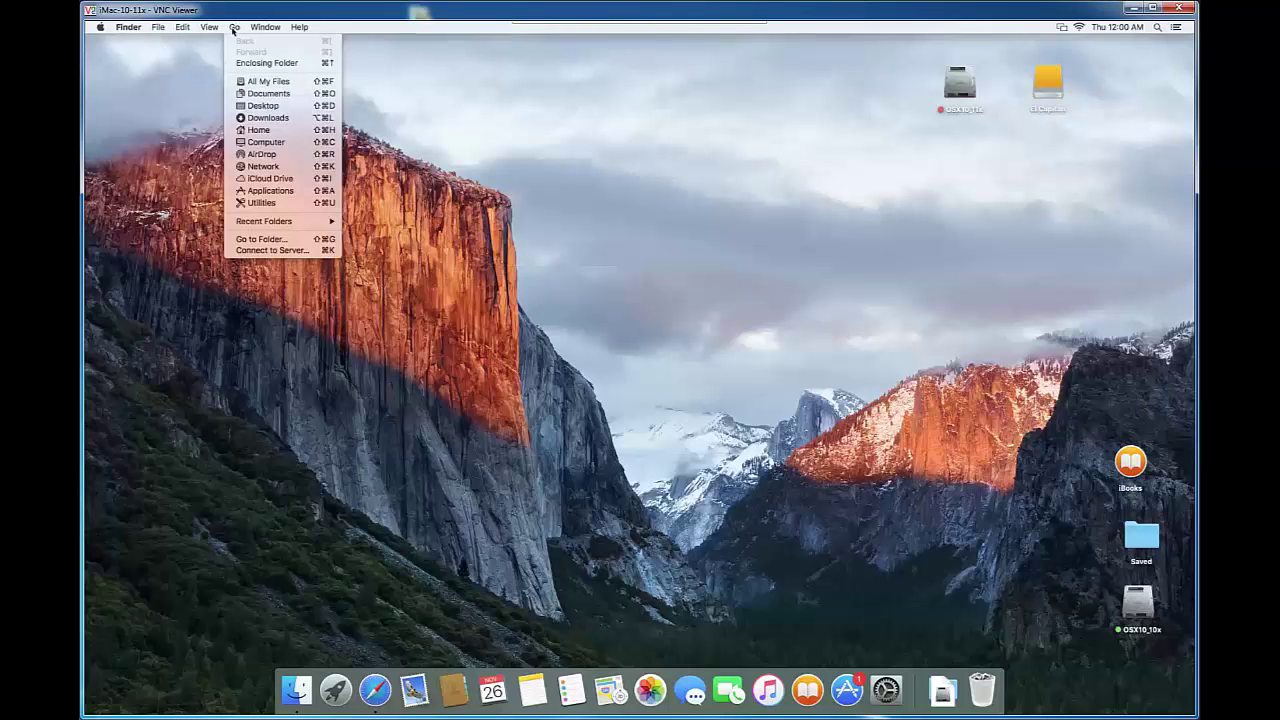
left_click(268, 118)
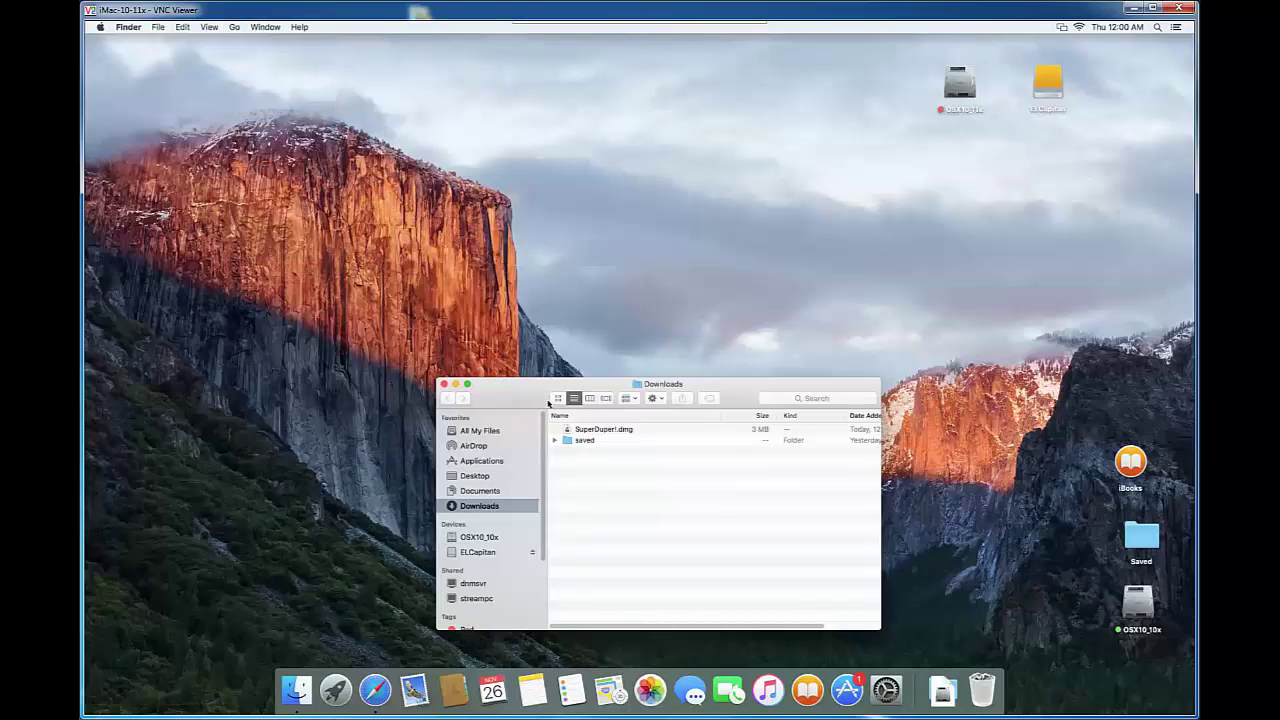
left_click_drag(656, 390, 594, 318)
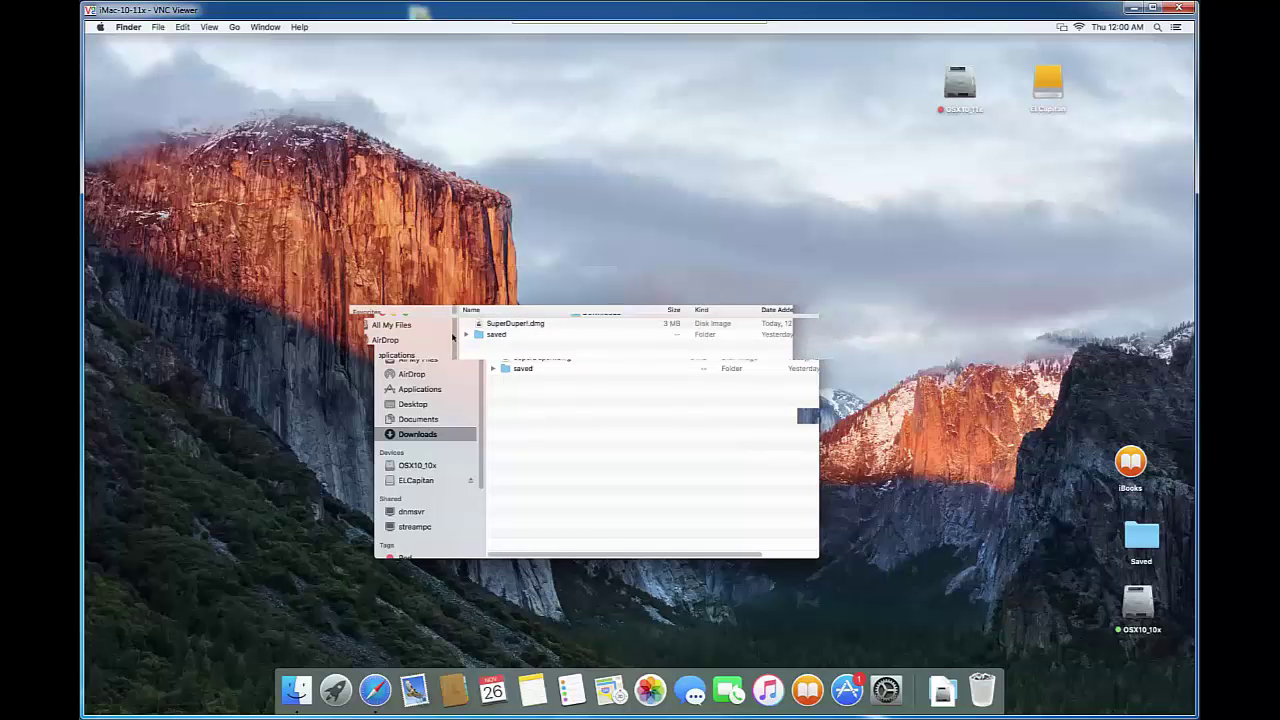
Mount SuperDuper!.dmg from the Downloads folder and accept its license agreement.
left_click(515, 325)
left_click(557, 334)
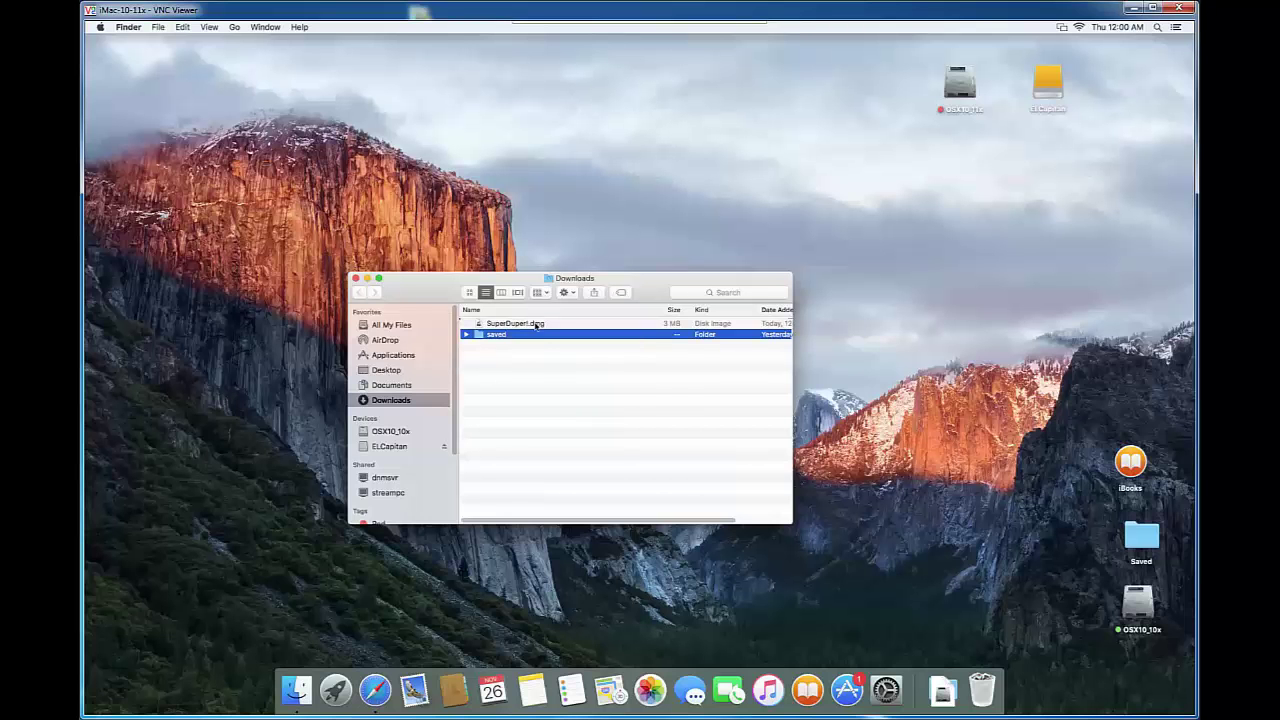
left_click(513, 325)
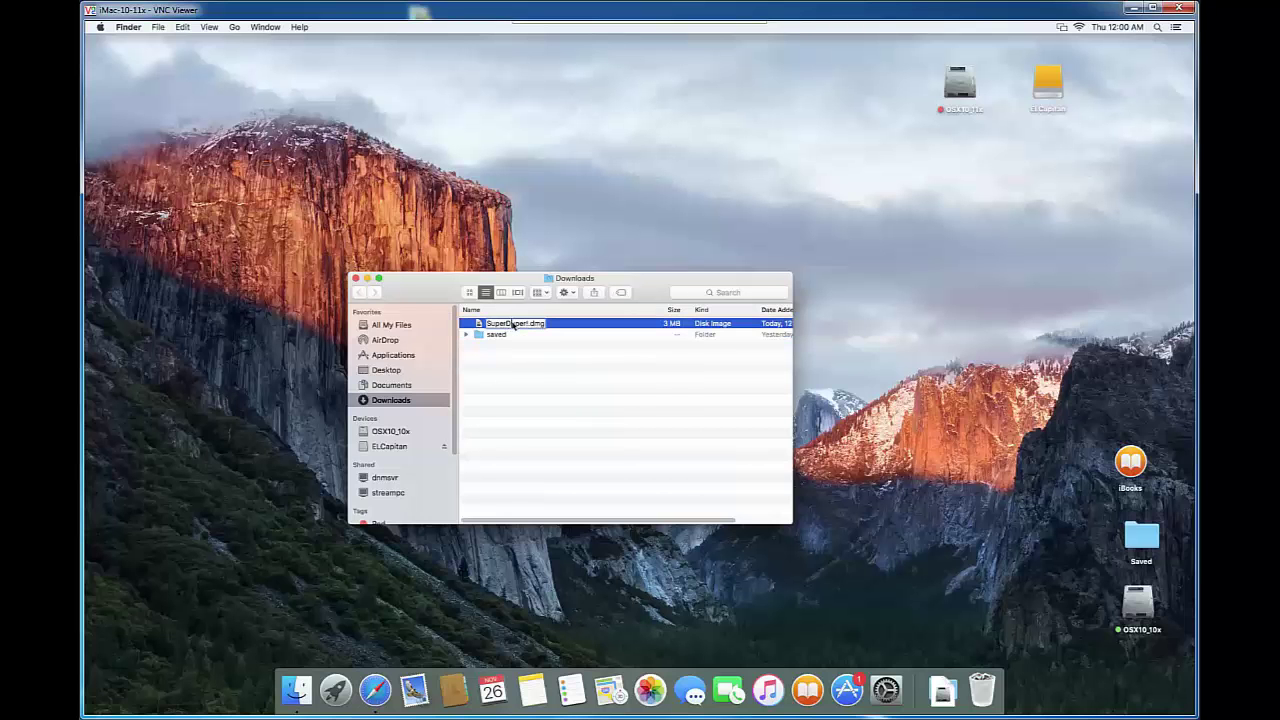
left_click(513, 325)
key("Return")
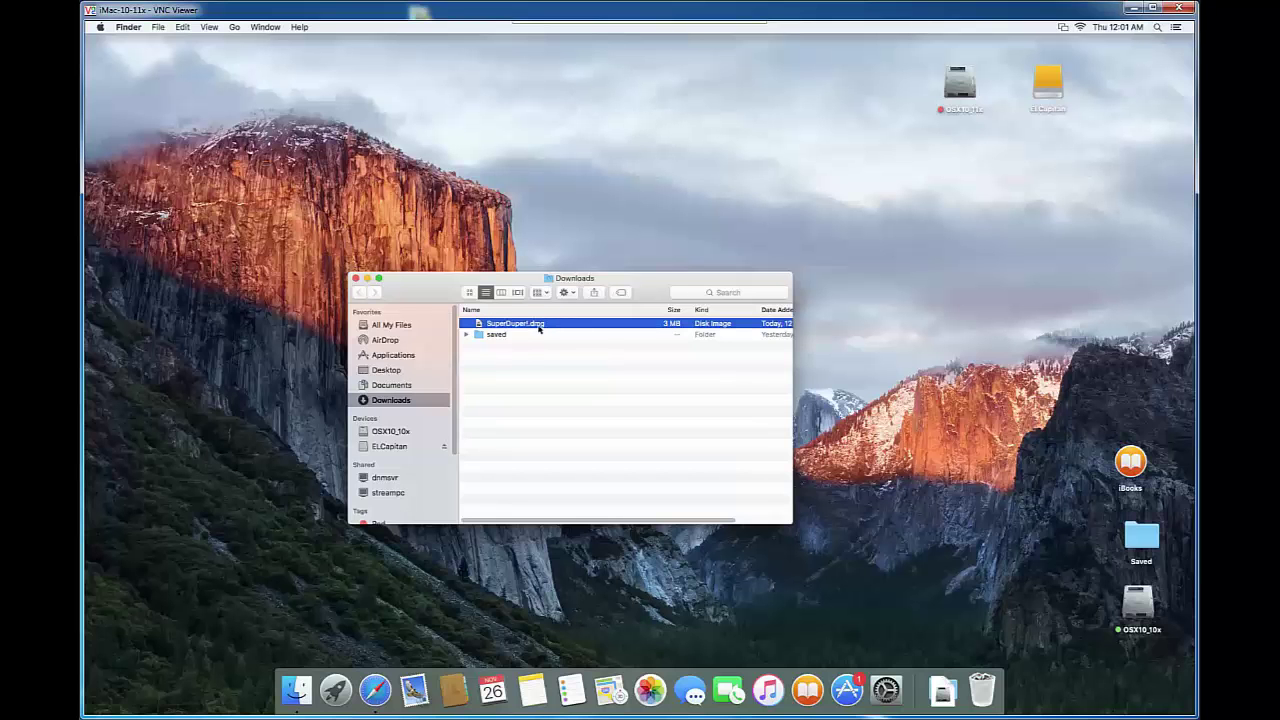
double_click(539, 328)
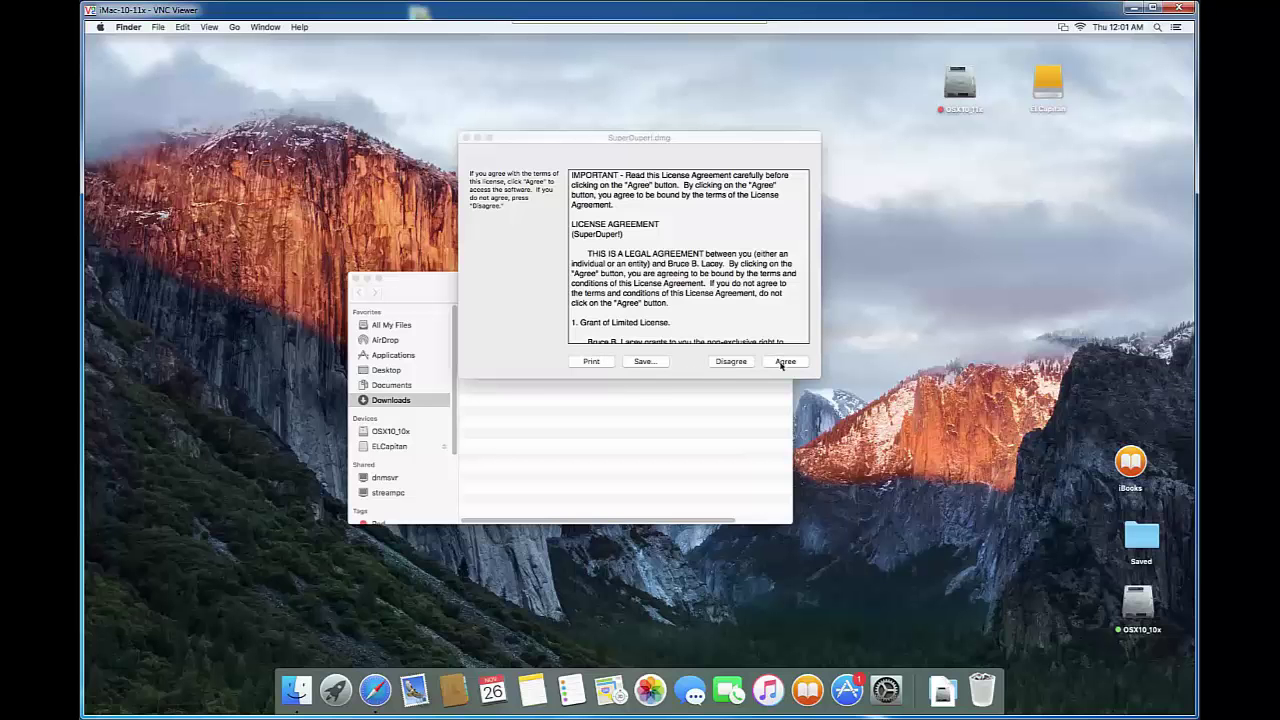
left_click(779, 362)
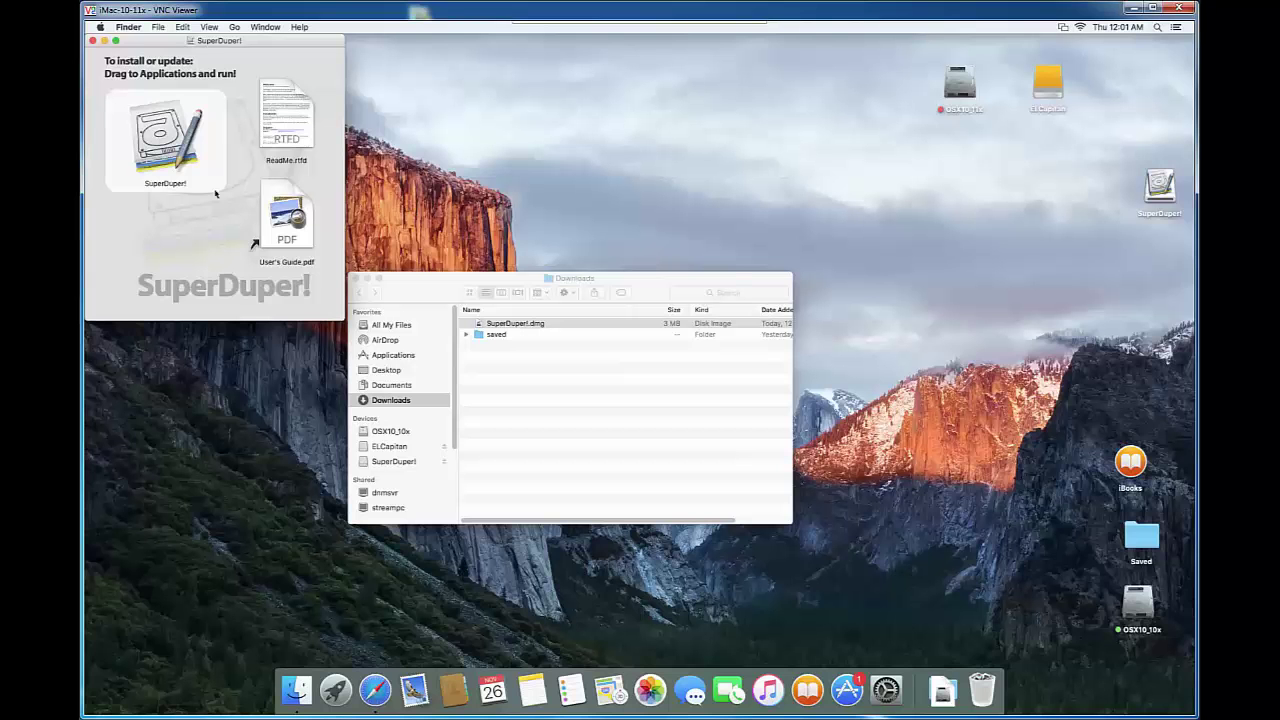
Copy the SuperDuper! application from the mounted disk image to the Applications folder and open that folder.
left_click(170, 150)
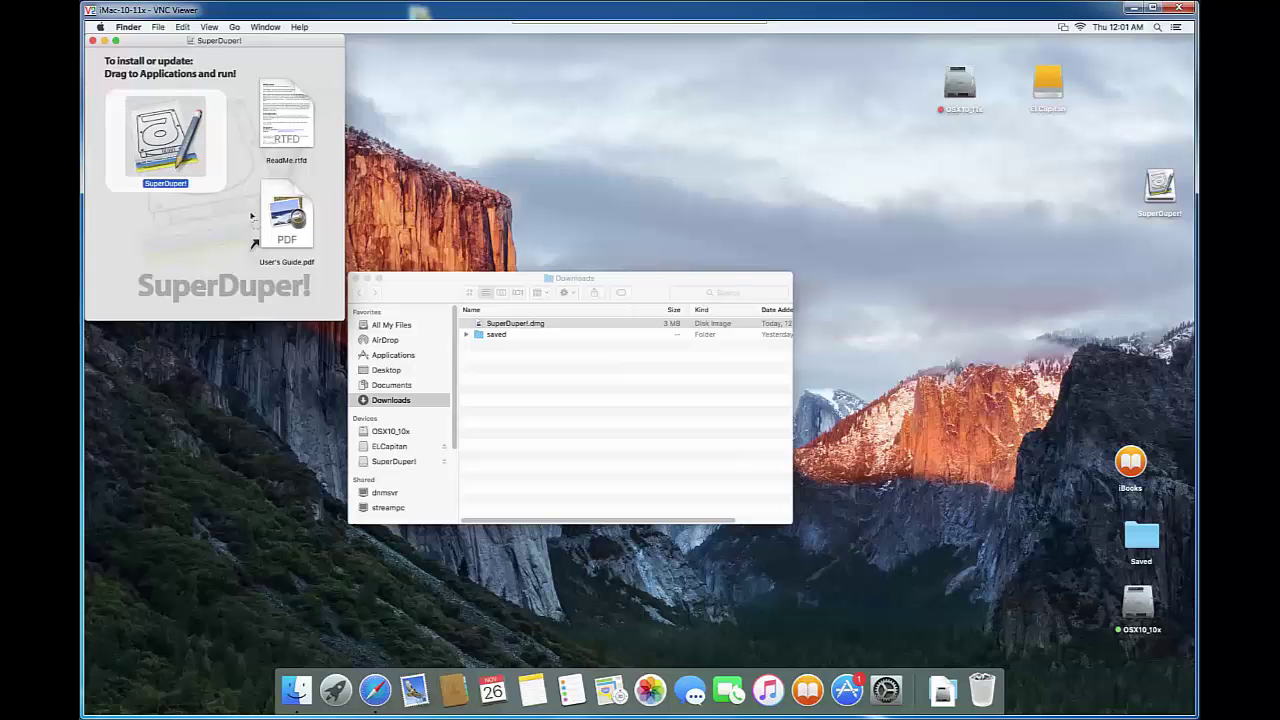
left_click_drag(170, 150, 394, 361)
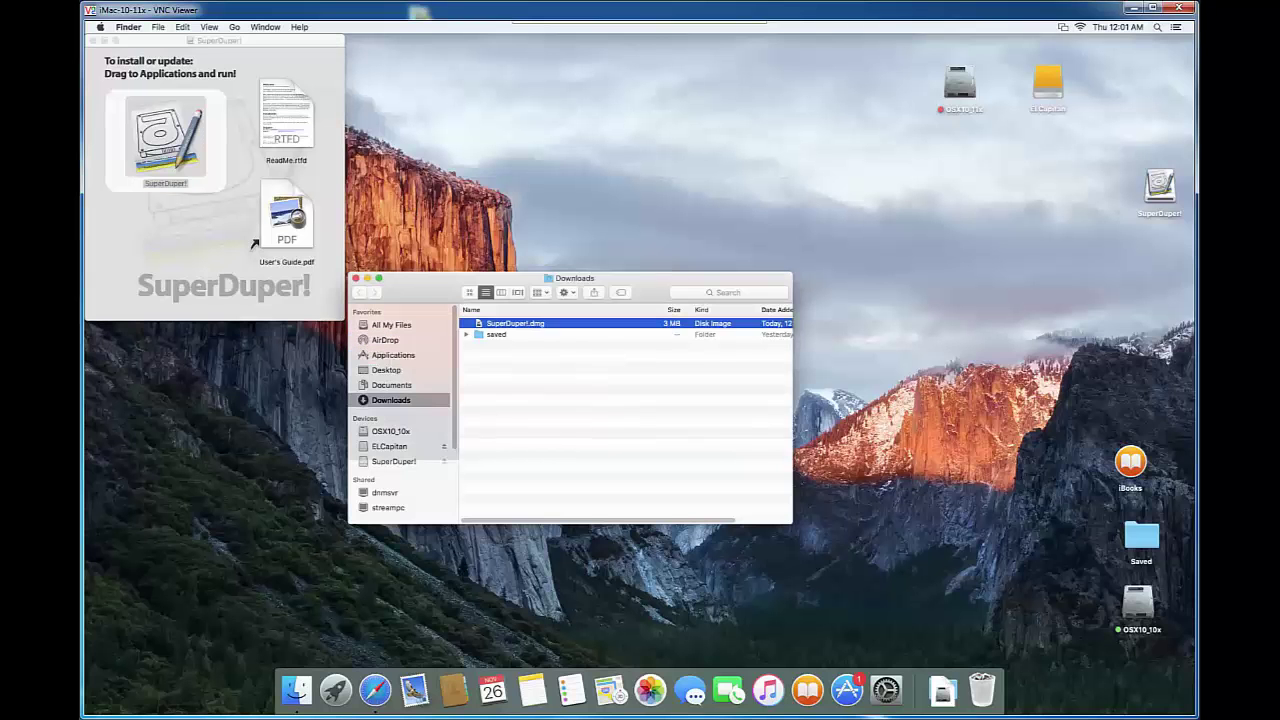
left_click(397, 356)
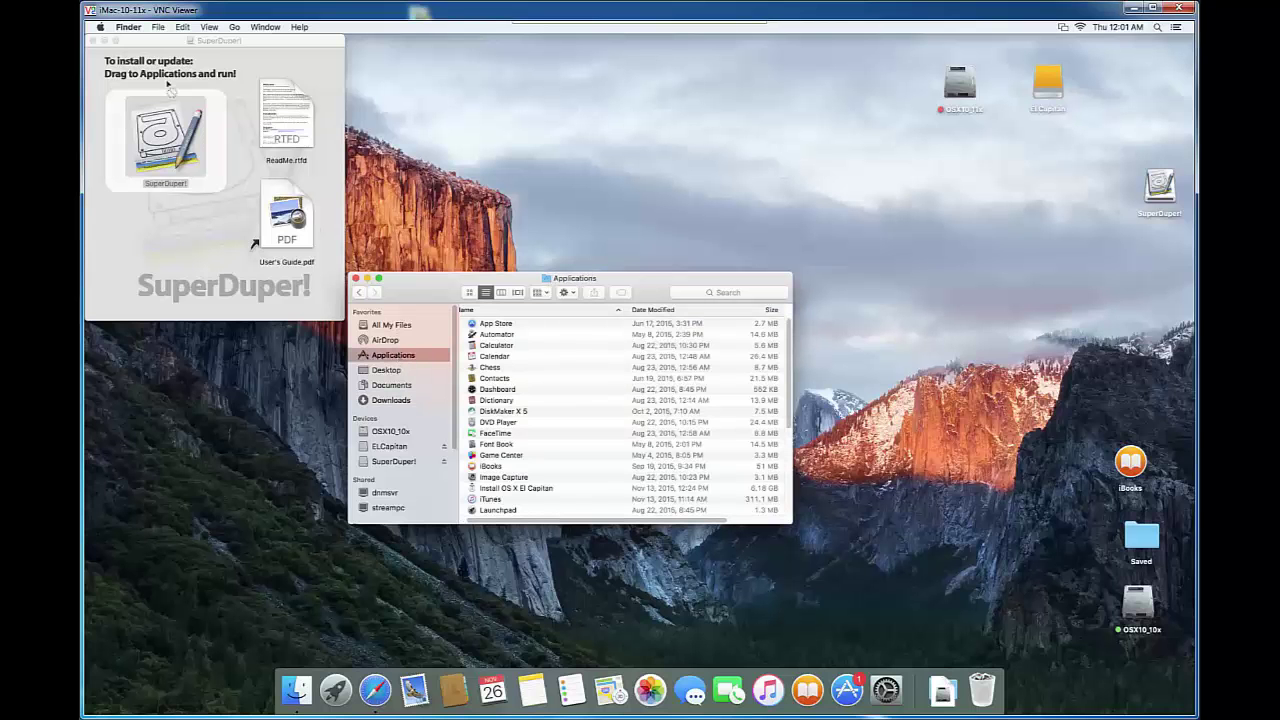
Close the SuperDuper! installer window and eject the SuperDuper! disk image from the desktop.
left_click(93, 42)
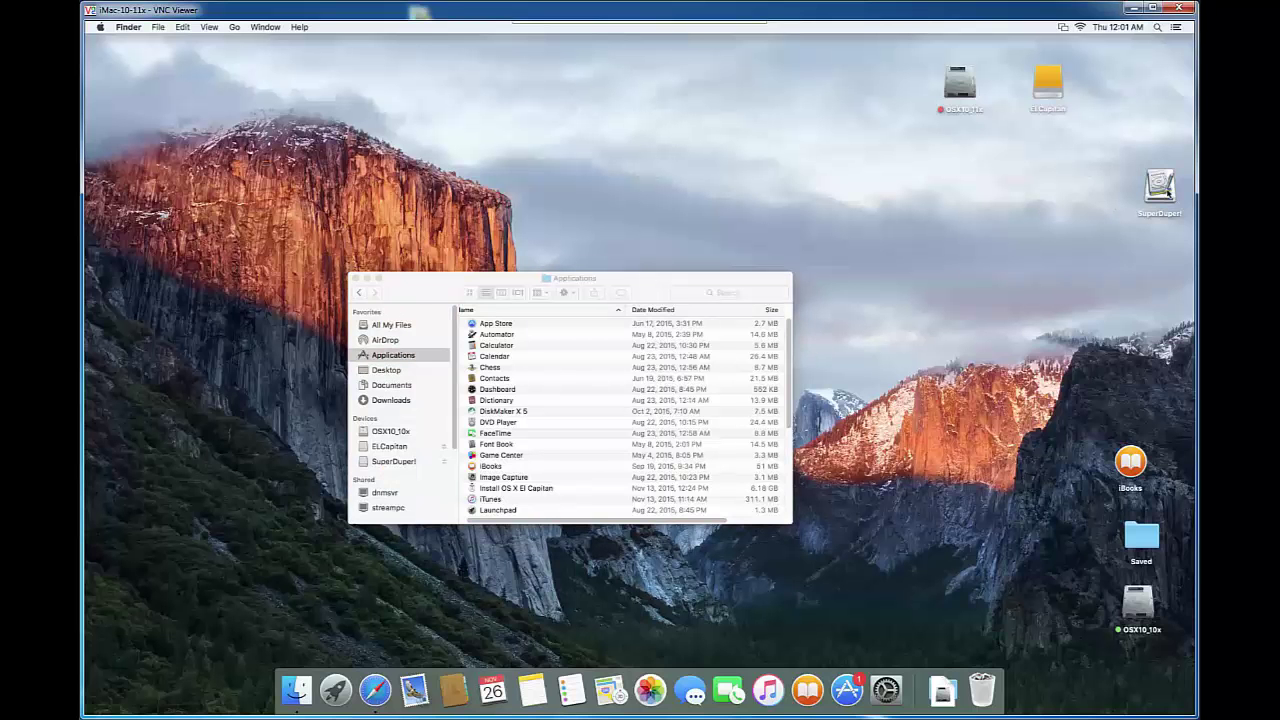
left_click(1162, 188)
right_click(1162, 190)
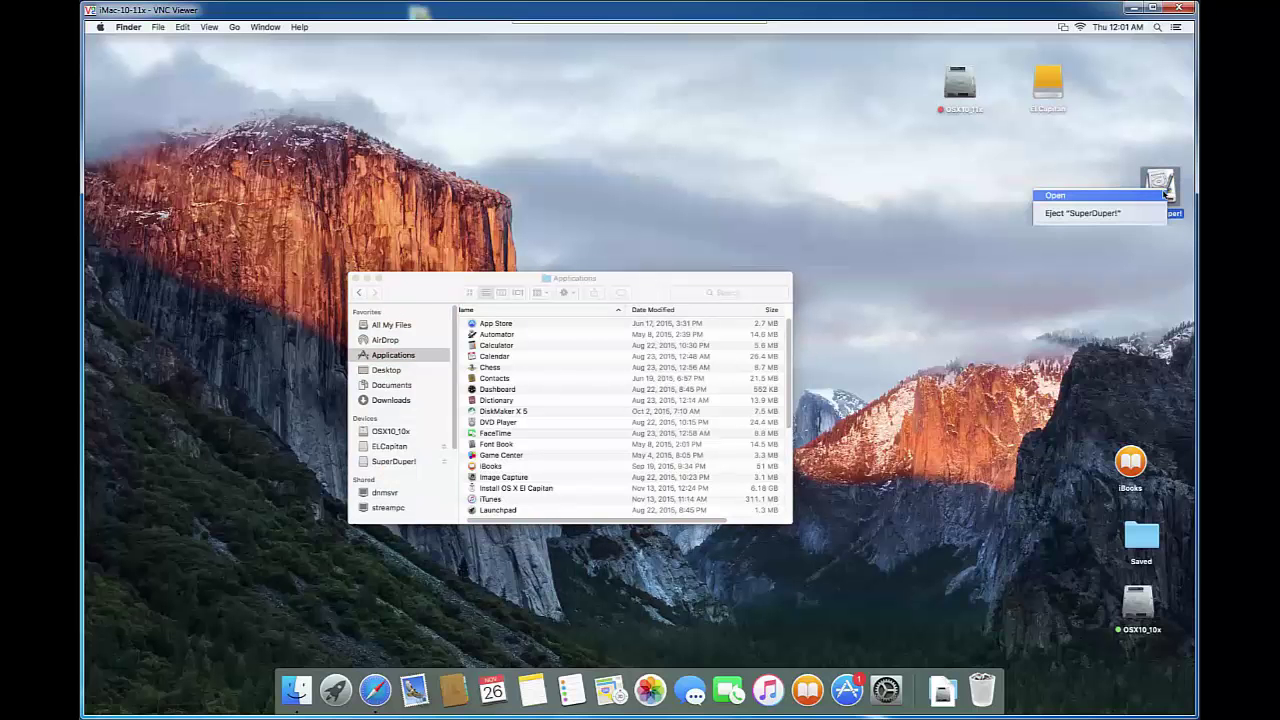
left_click(1067, 214)
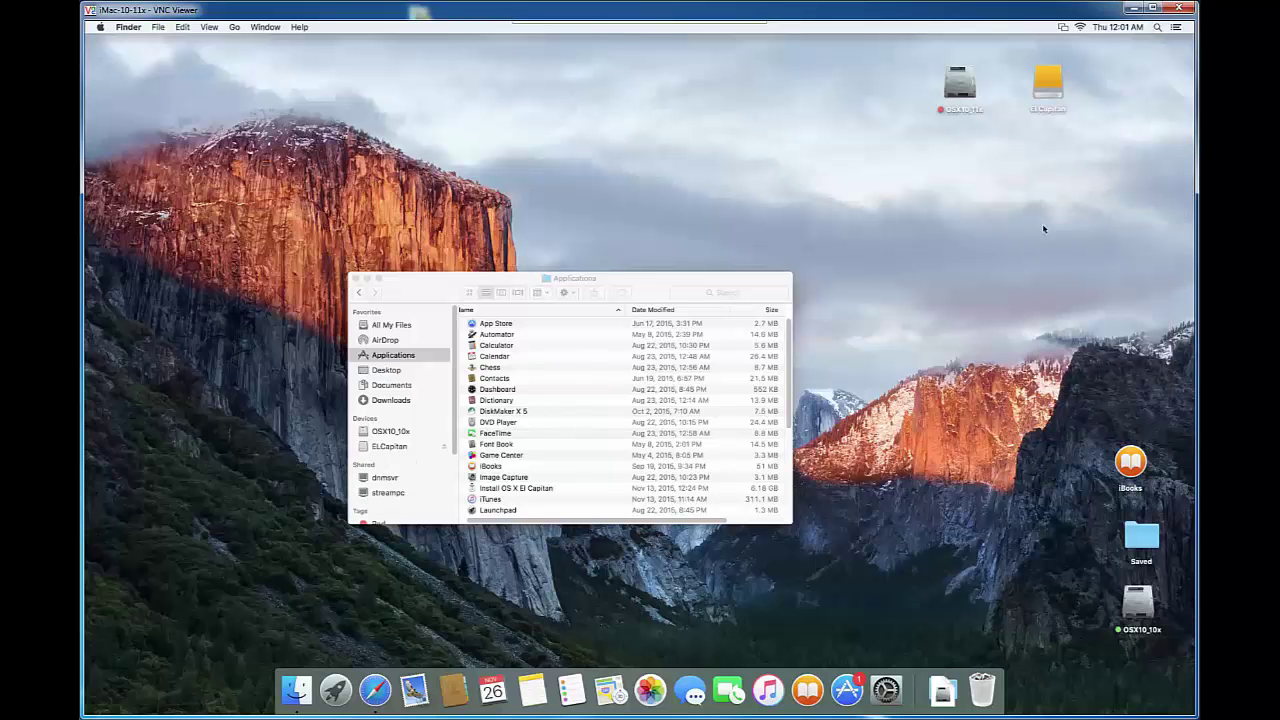
Add SuperDuper! from the Applications folder to the Dock between Photos and Messages, and close the folder window.
scroll(493, 457, "down", 5)
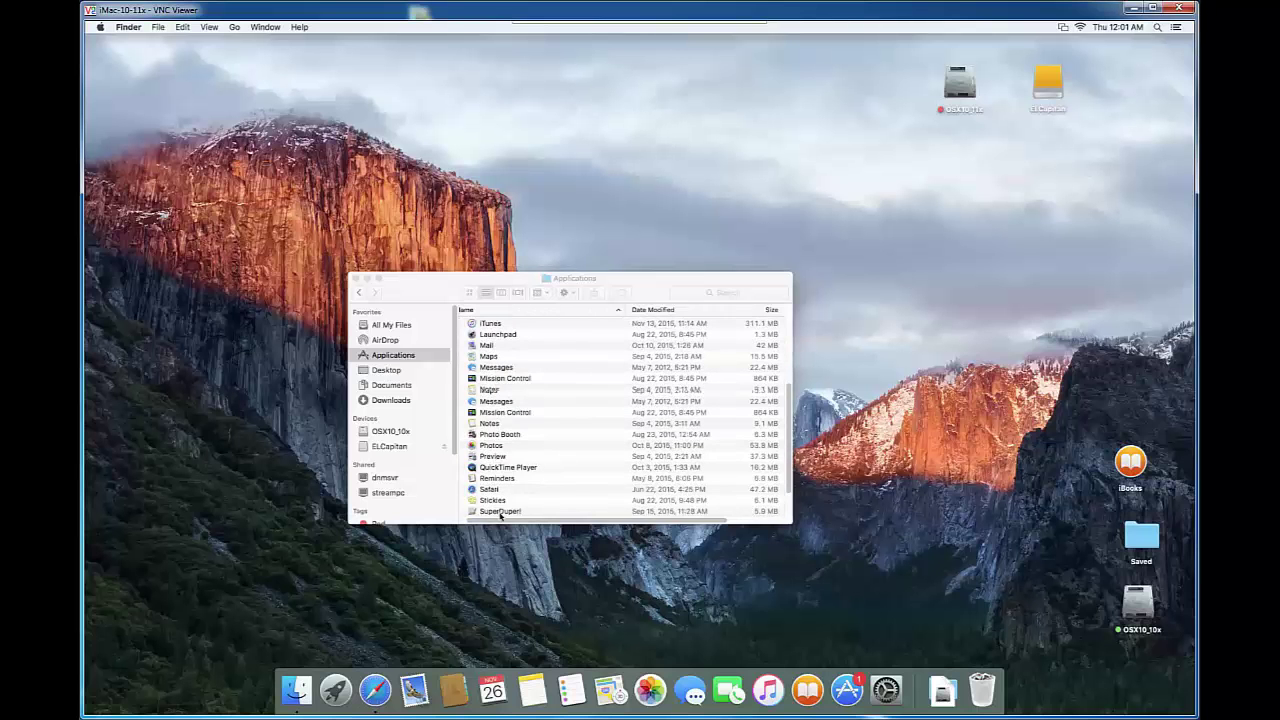
scroll(500, 516, "down", 2)
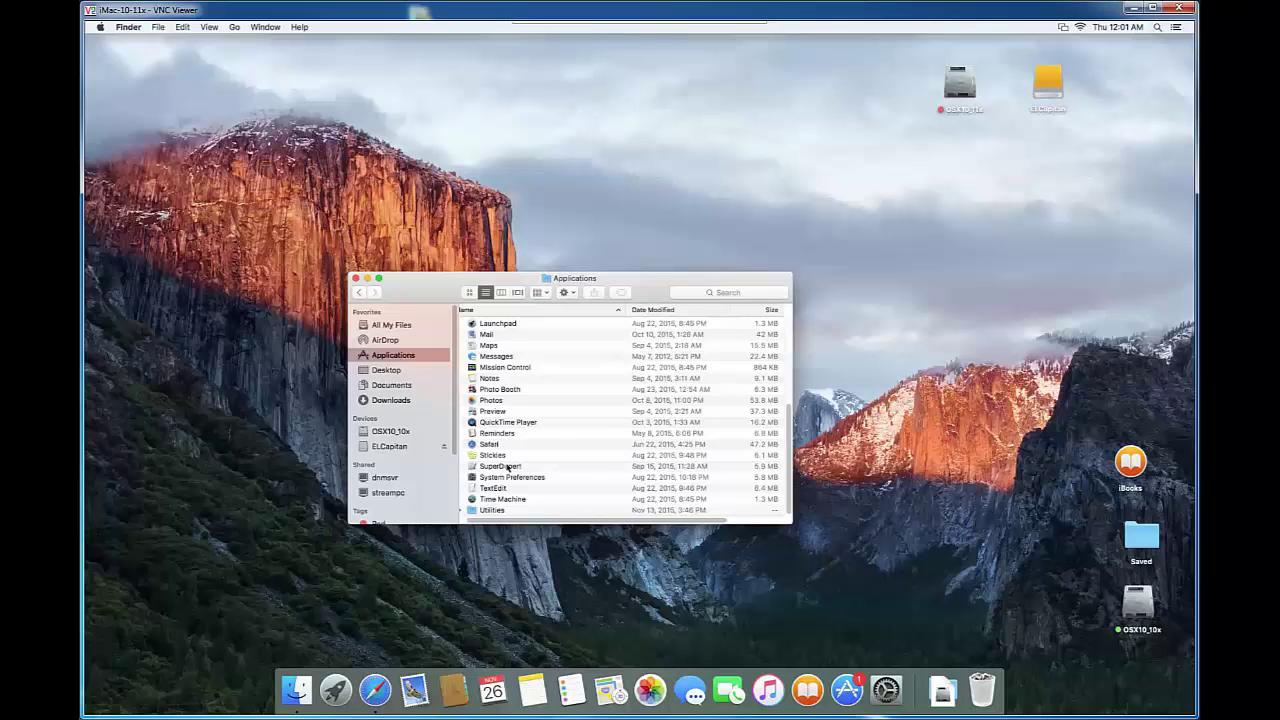
left_click(509, 467)
left_click_drag(509, 467, 670, 690)
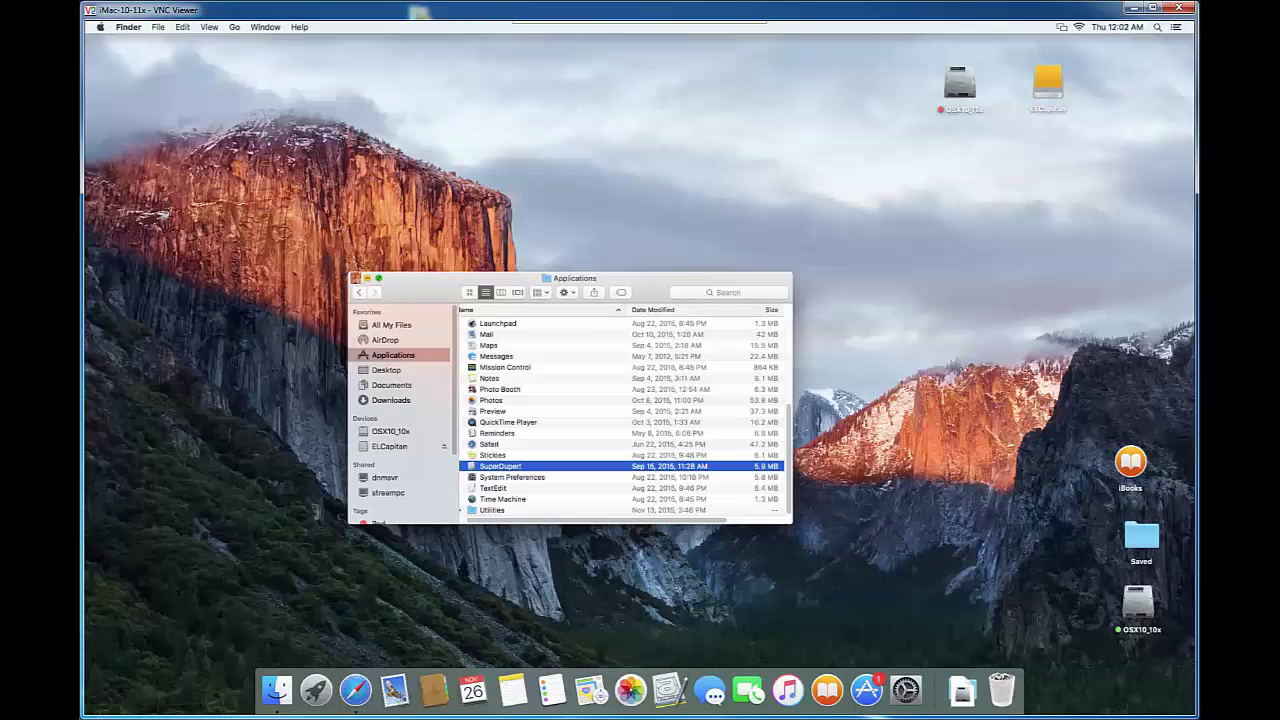
left_click(355, 278)
Launch SuperDuper!, allow the downloaded application to open, and cancel the request to attach a missing volume.
left_click(666, 692)
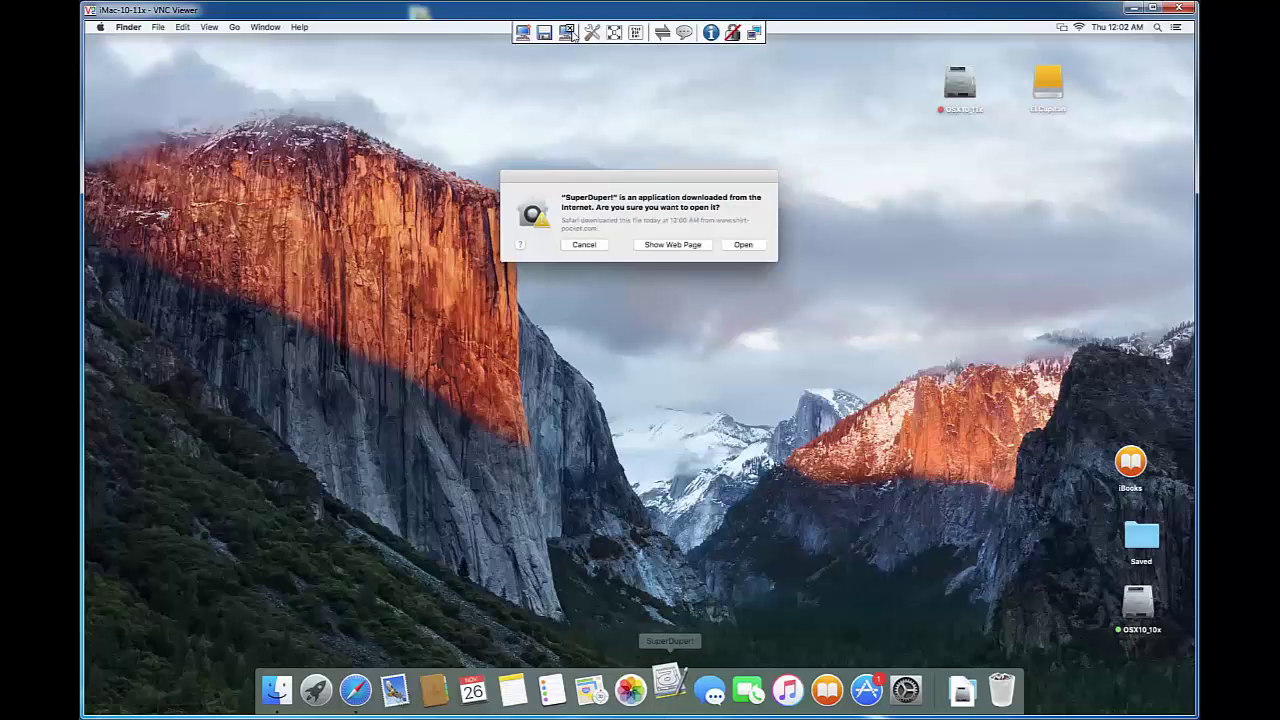
left_click(743, 246)
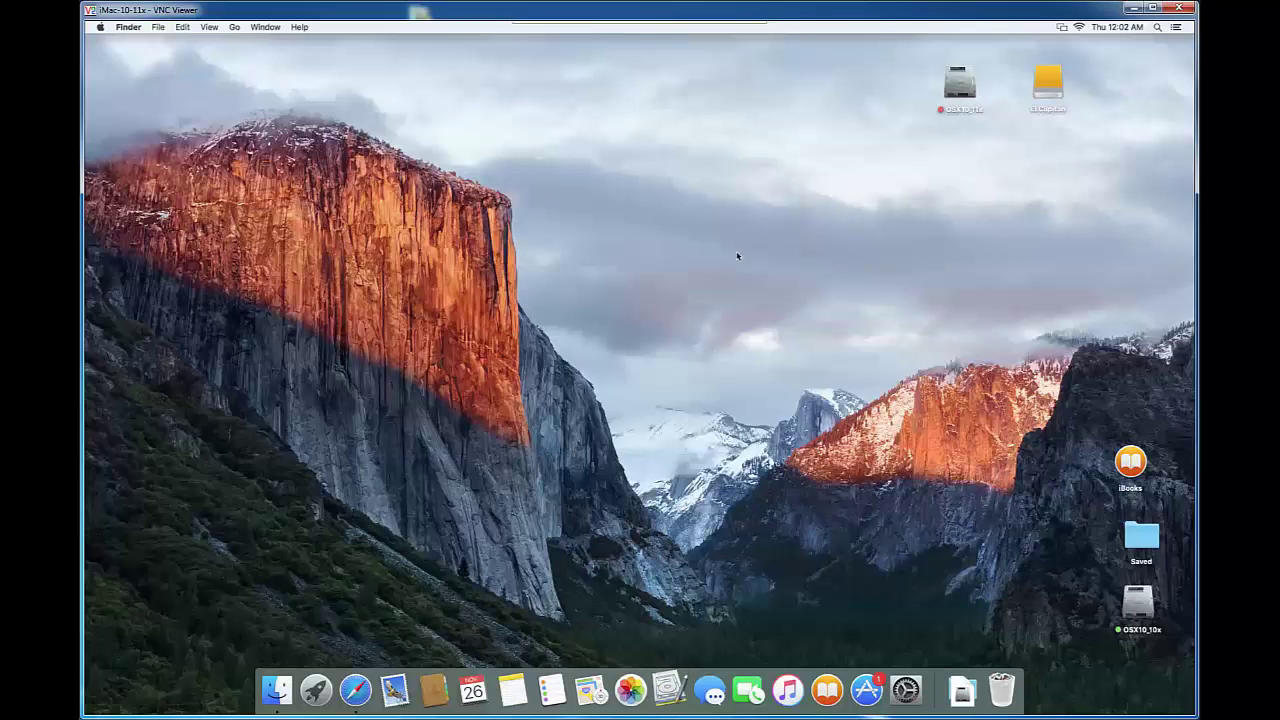
left_click(593, 243)
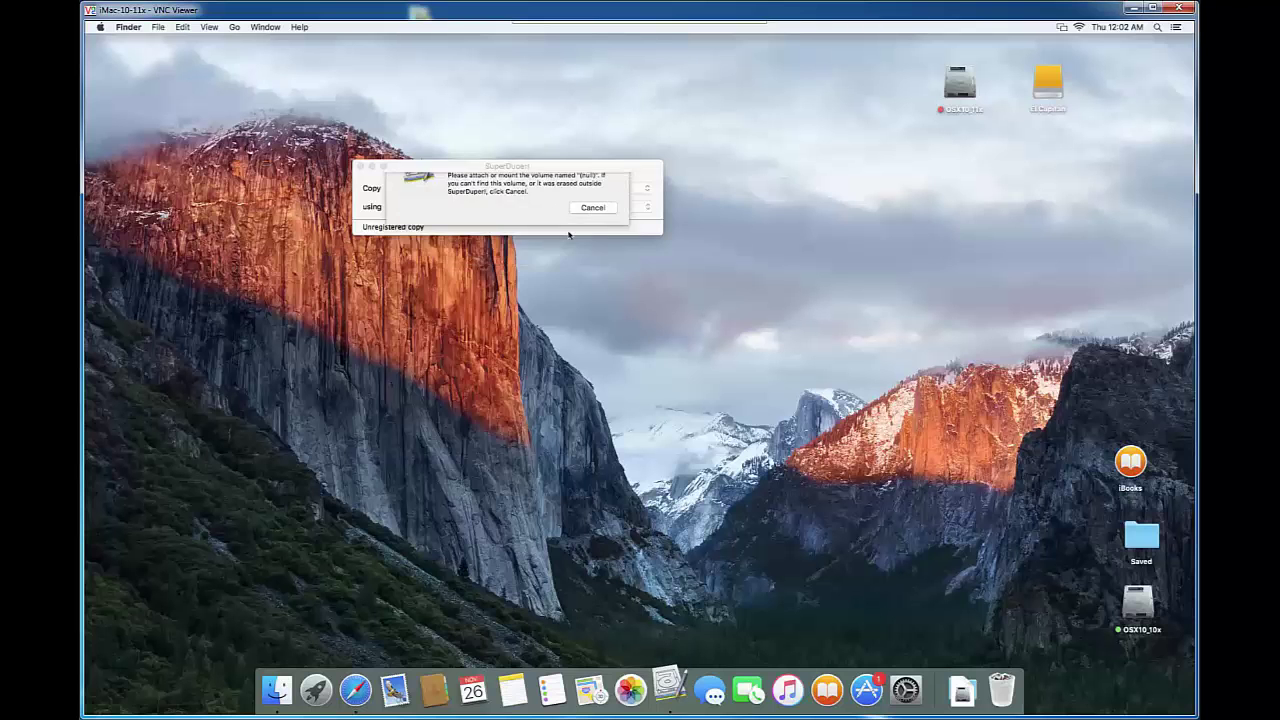
left_click(595, 243)
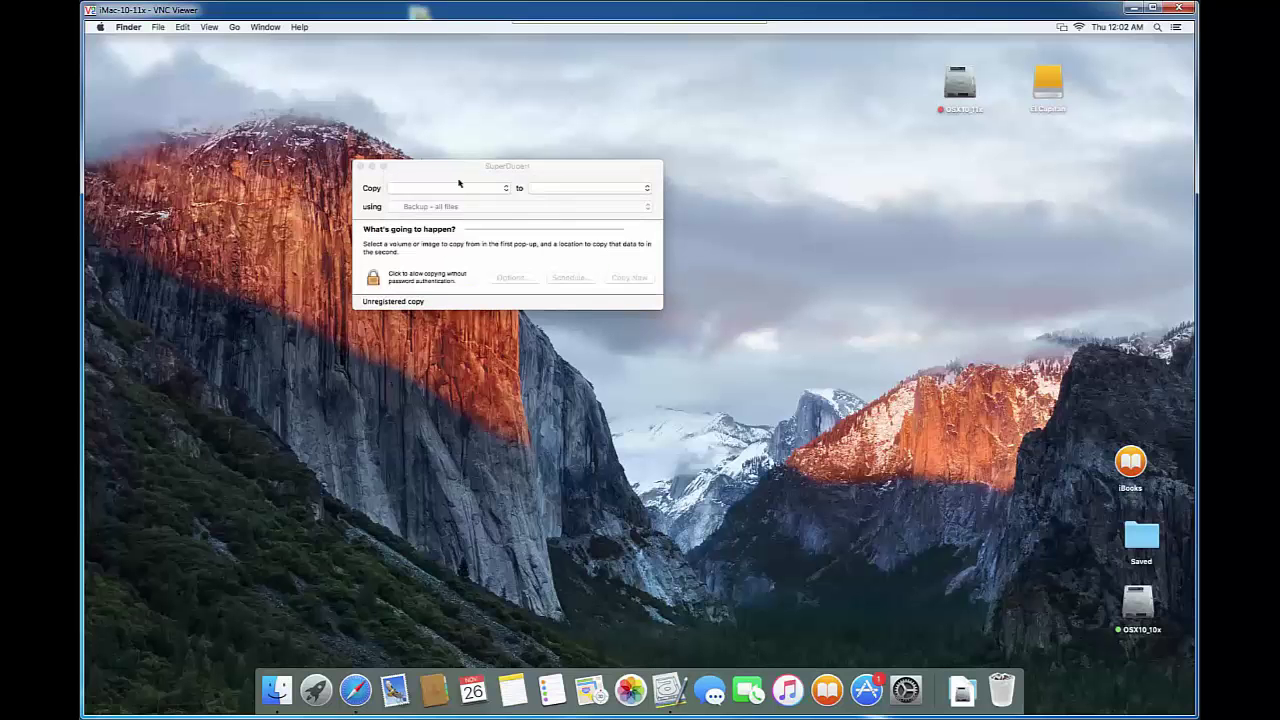
Set SuperDuper! to copy OSX10_11x to the ELCapitan drive using Backup - all files.
left_click_drag(458, 175, 519, 174)
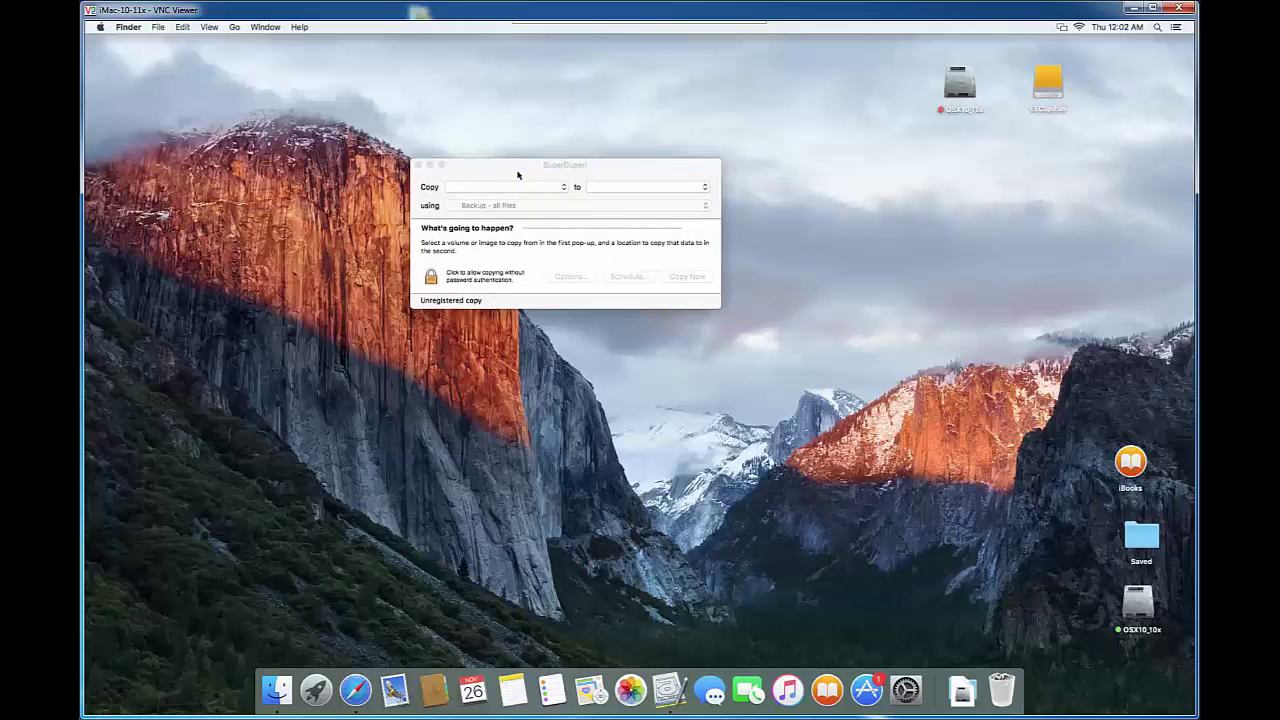
left_click(566, 187)
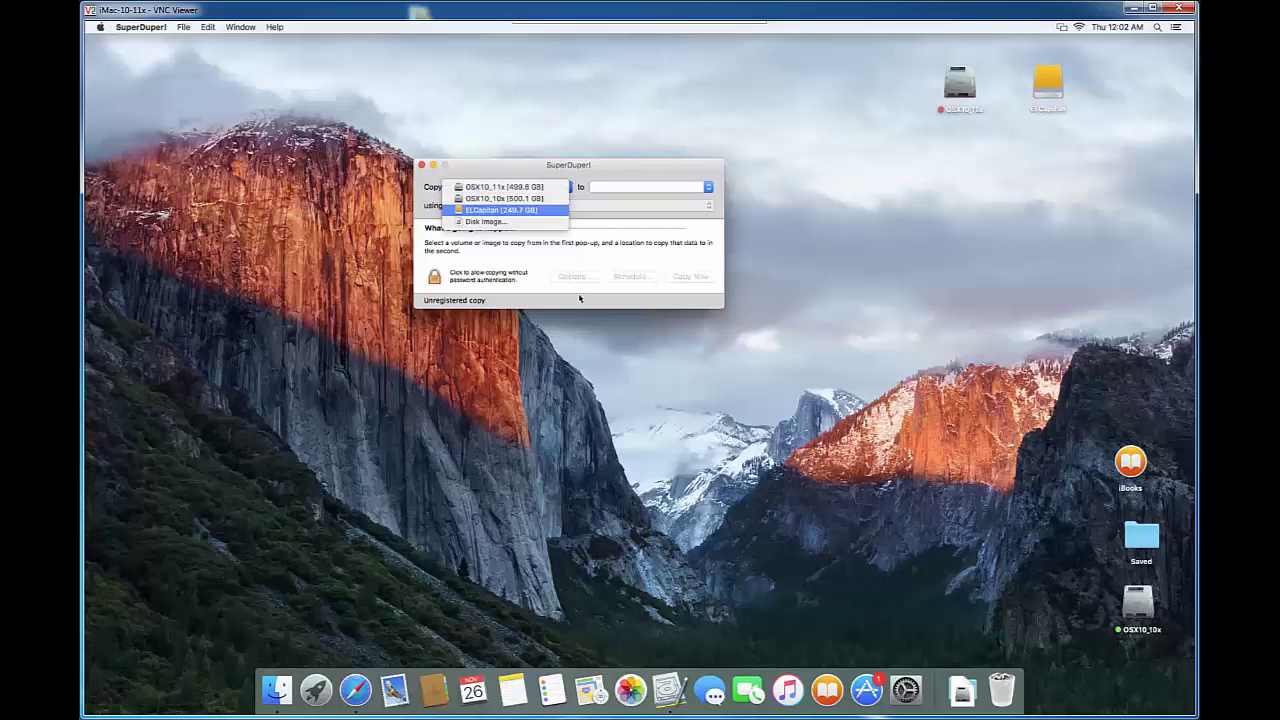
left_click(528, 188)
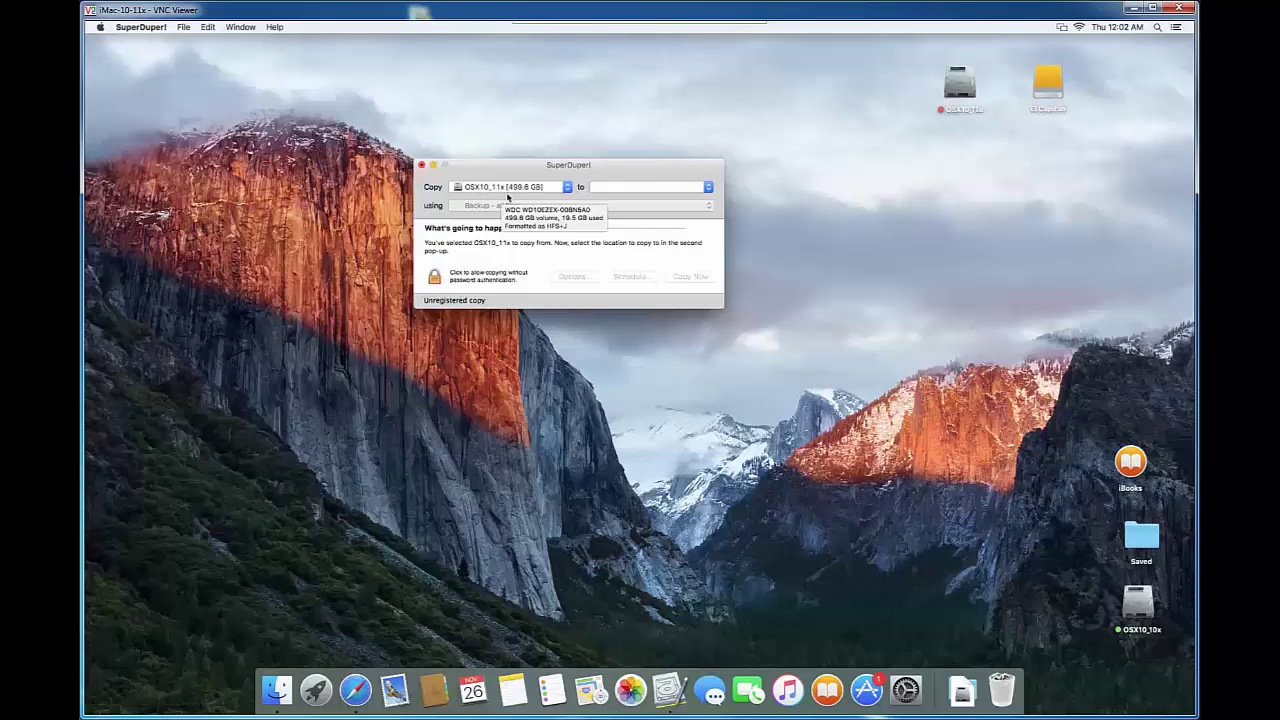
left_click(709, 188)
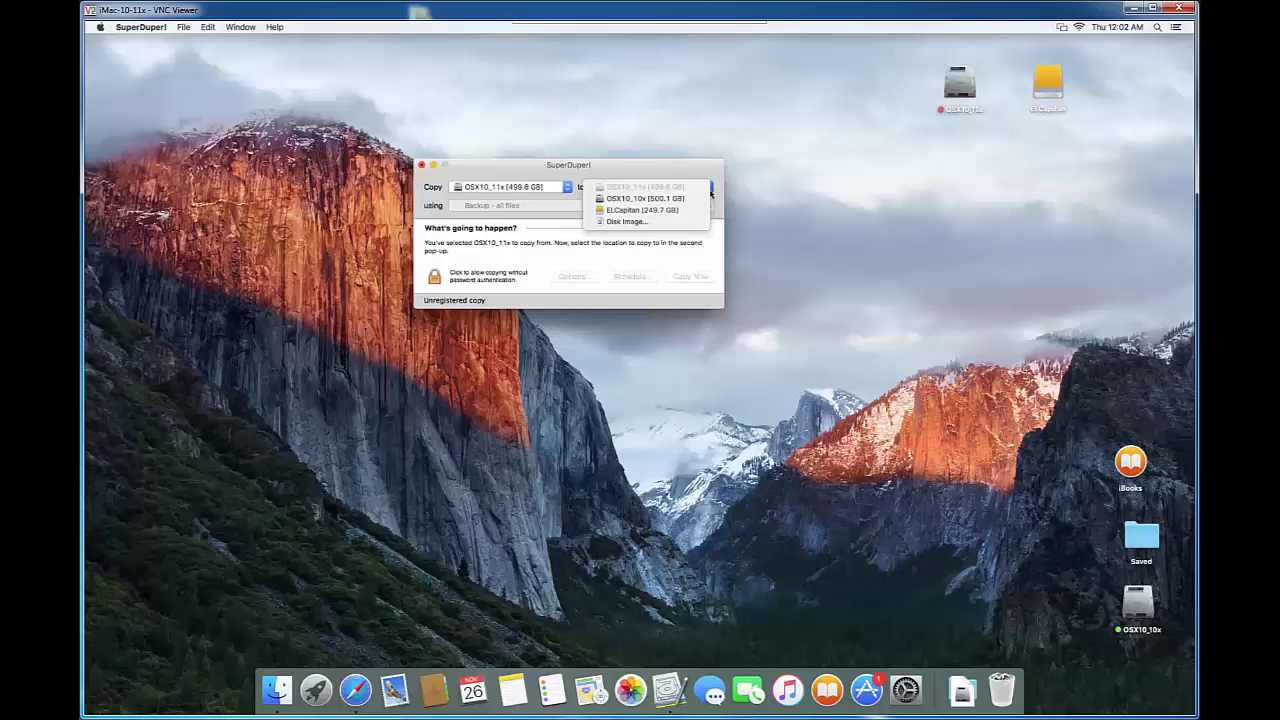
left_click(659, 211)
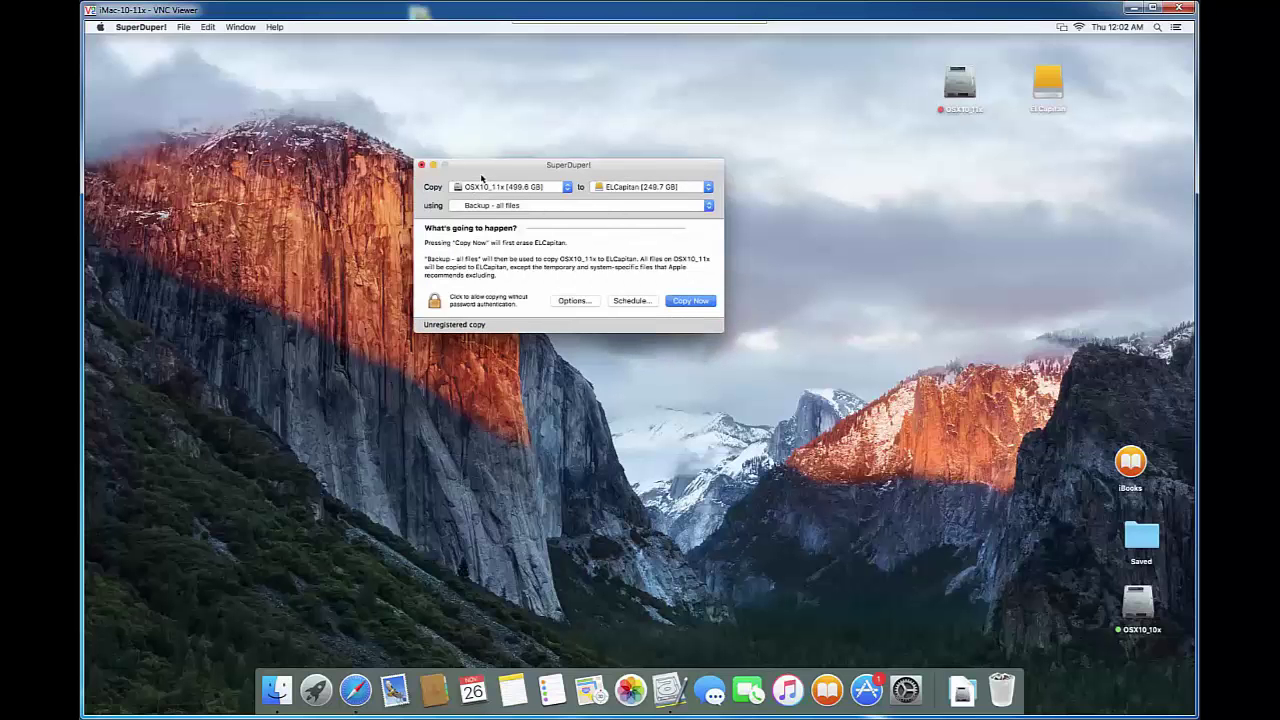
mouse_move(486, 190)
left_click(657, 188)
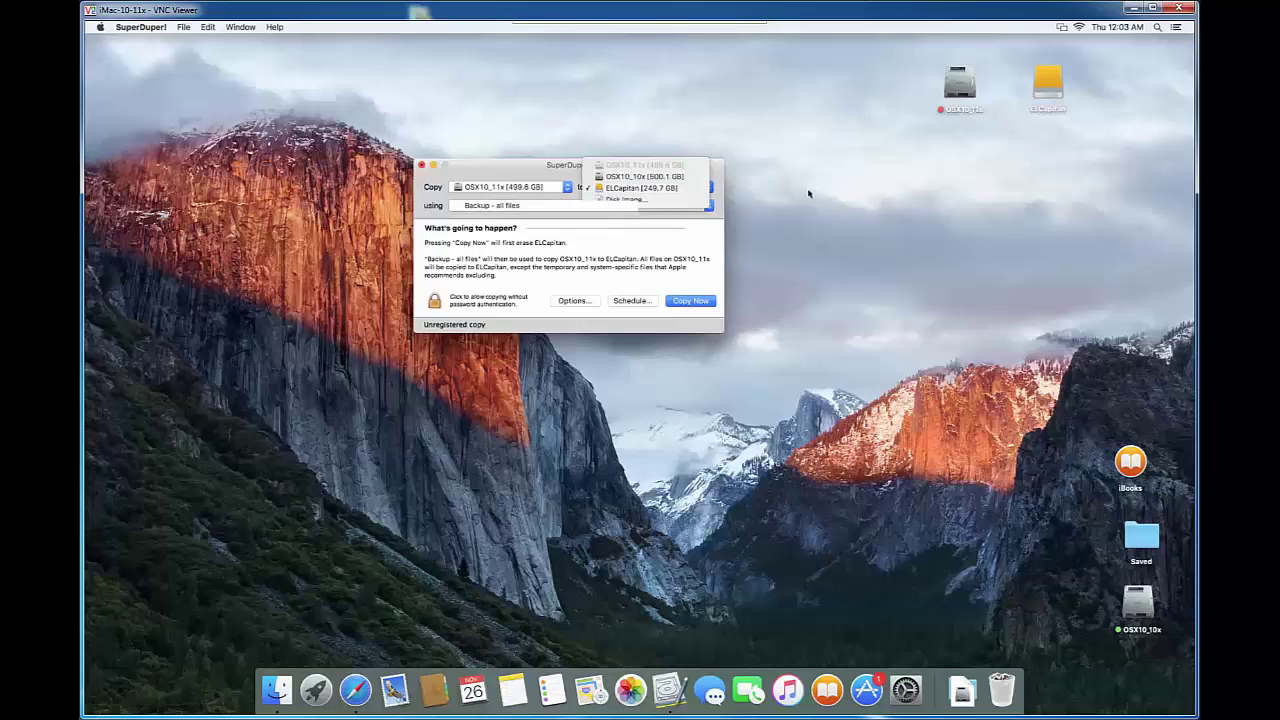
left_click(809, 193)
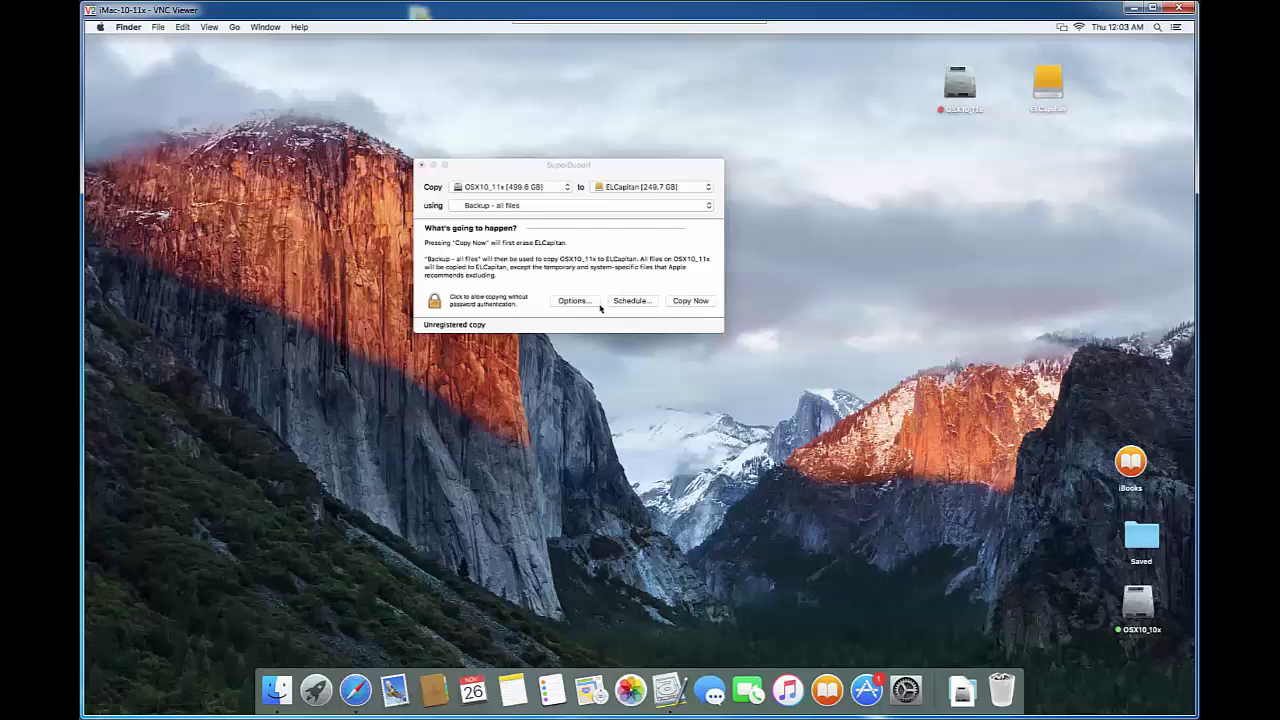
Review the general and advanced copy options for the backup and close them without changes.
left_click(565, 302)
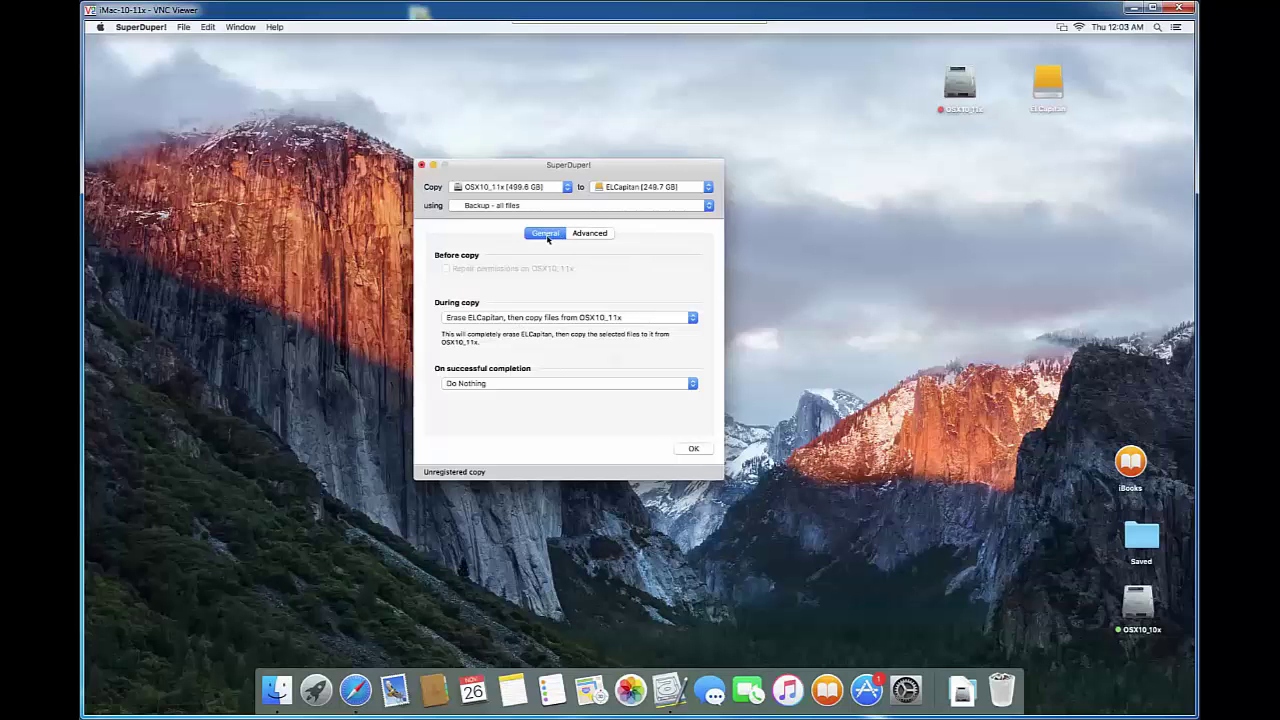
left_click(589, 234)
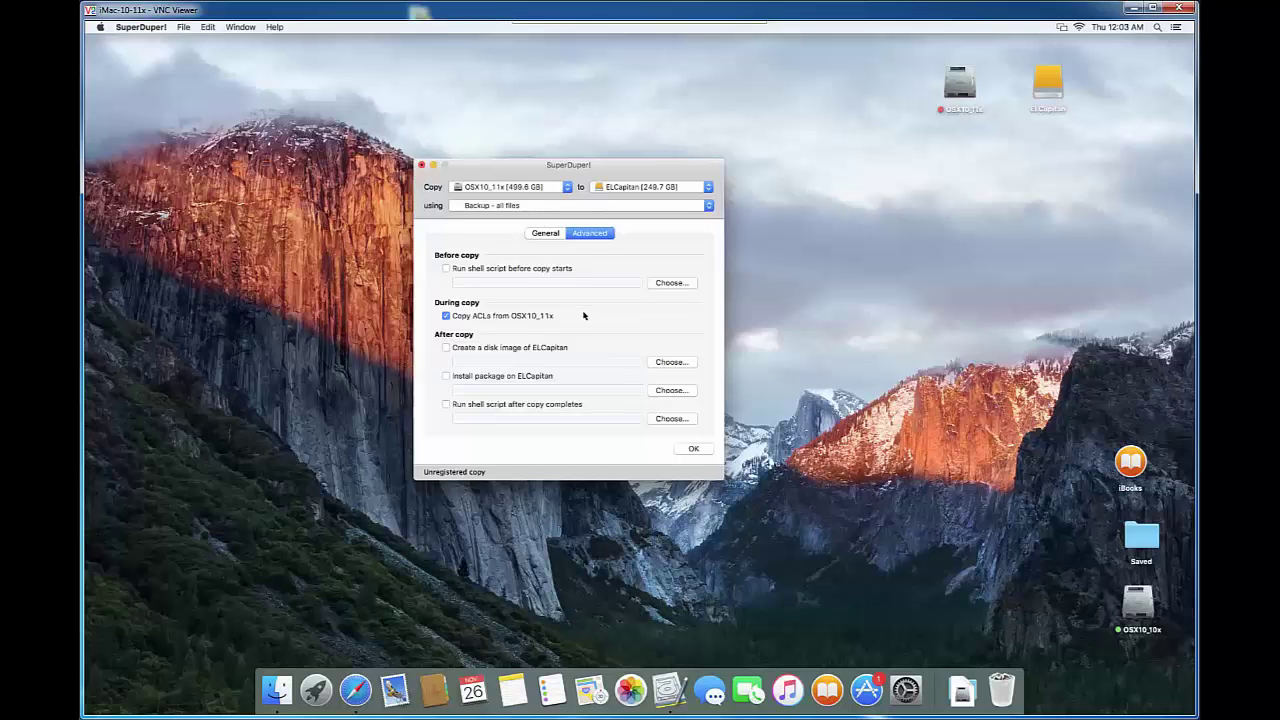
left_click(542, 234)
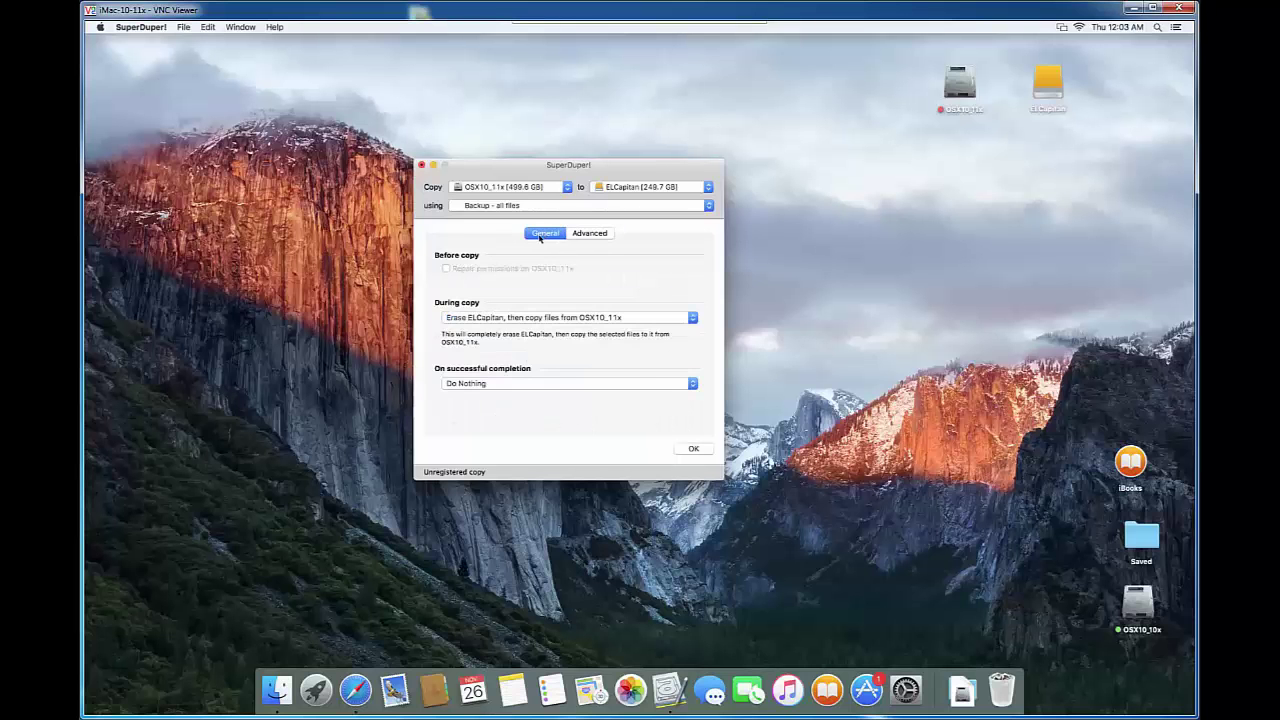
left_click(693, 450)
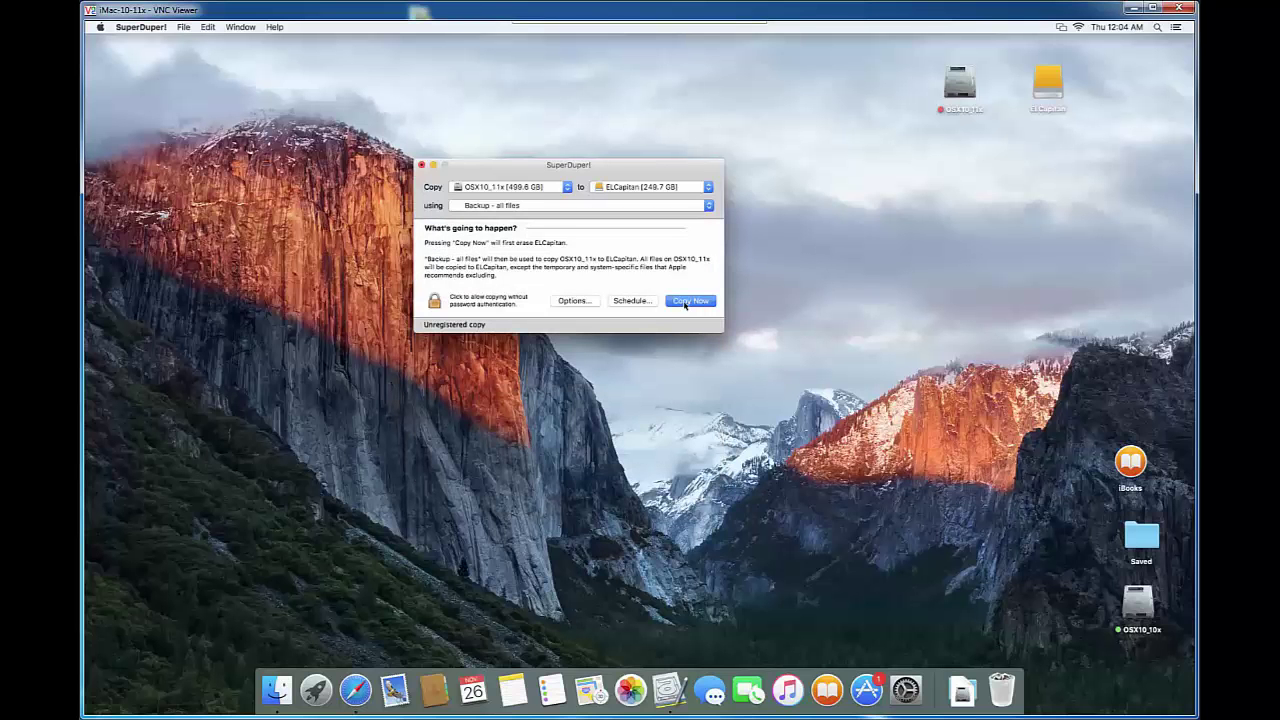
Start the copy, authorize it with the administrator password, and confirm erasing ELCapitan.
left_click(688, 301)
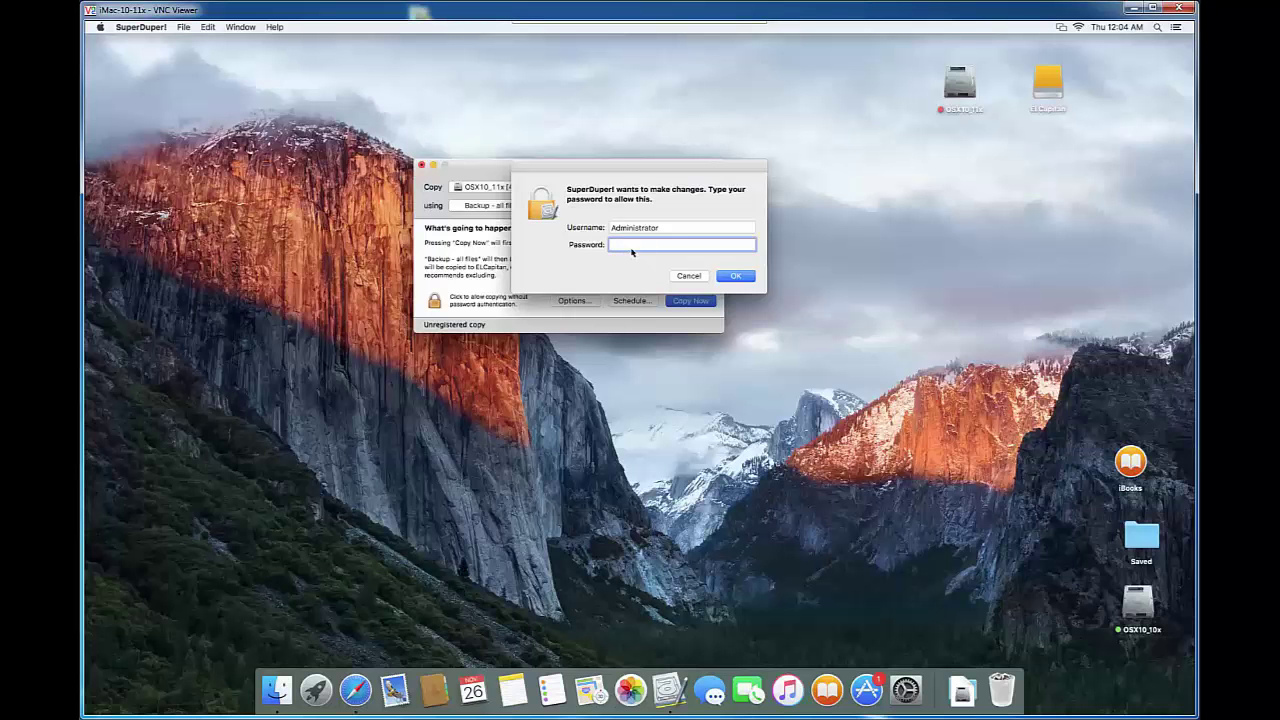
type("••••••••")
left_click(740, 279)
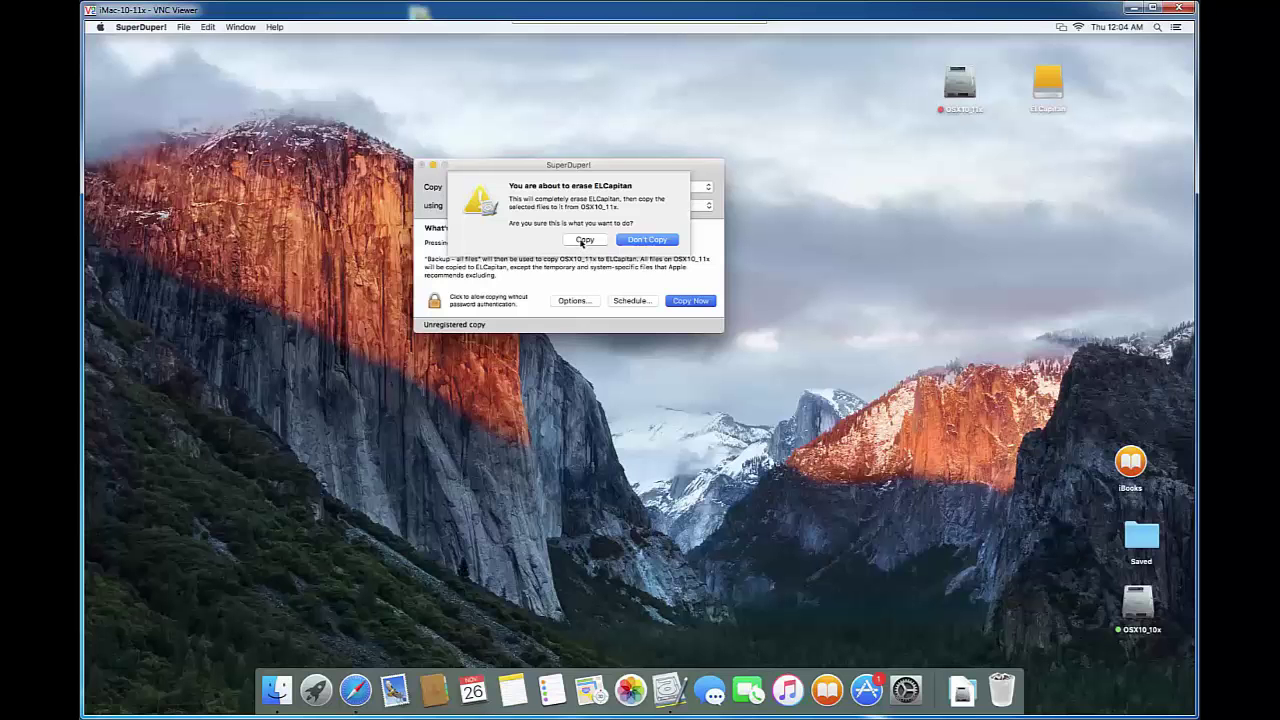
left_click(585, 241)
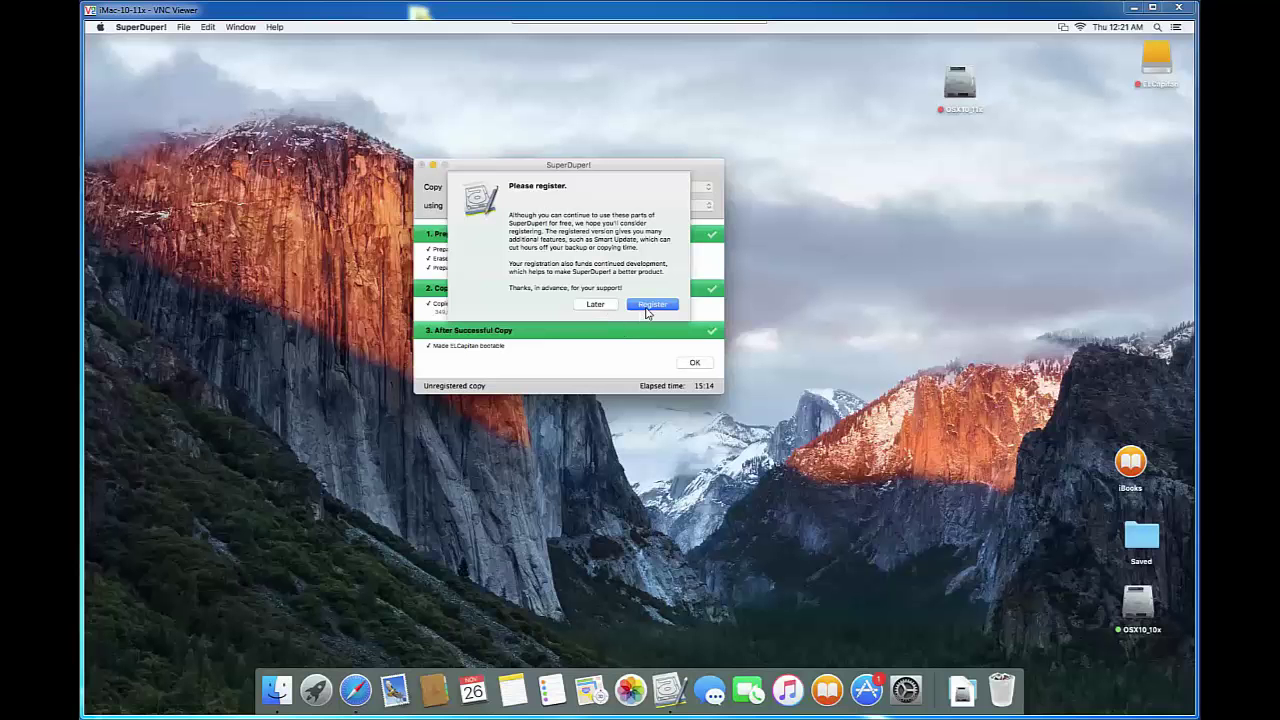
Postpone the SuperDuper! registration, dismiss the copy results, and close the SuperDuper! window.
left_click(594, 304)
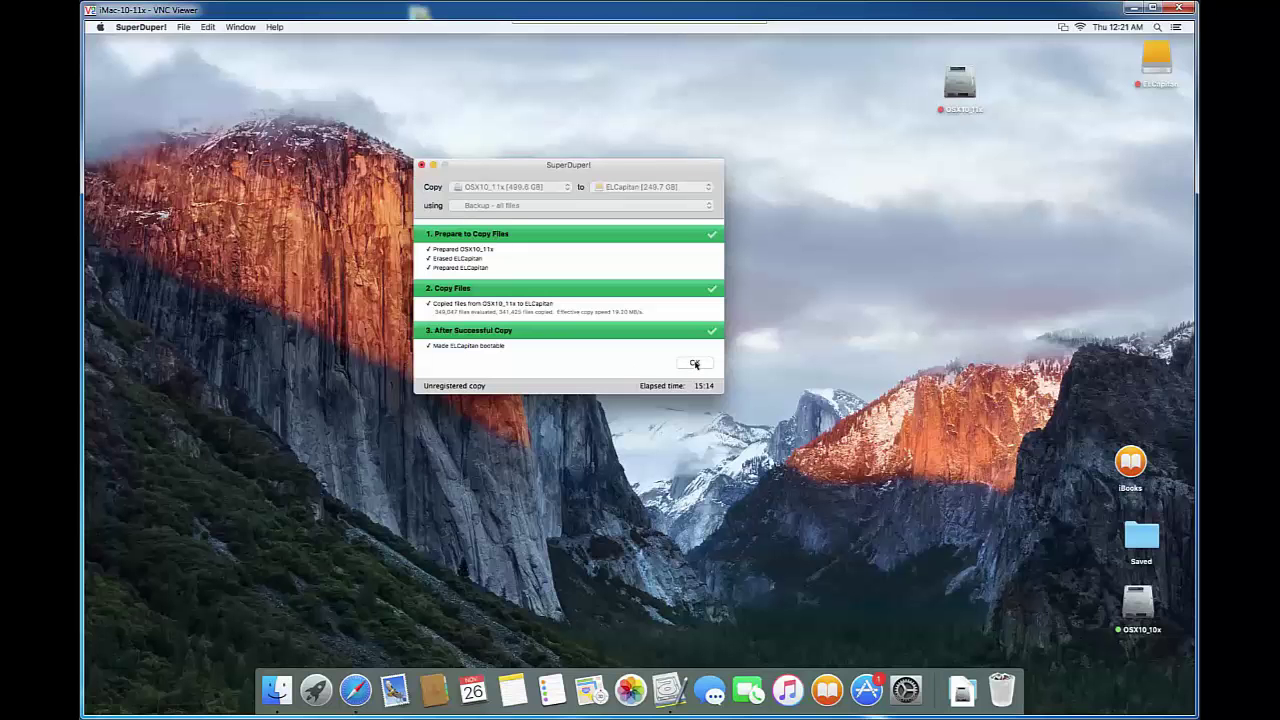
left_click(695, 363)
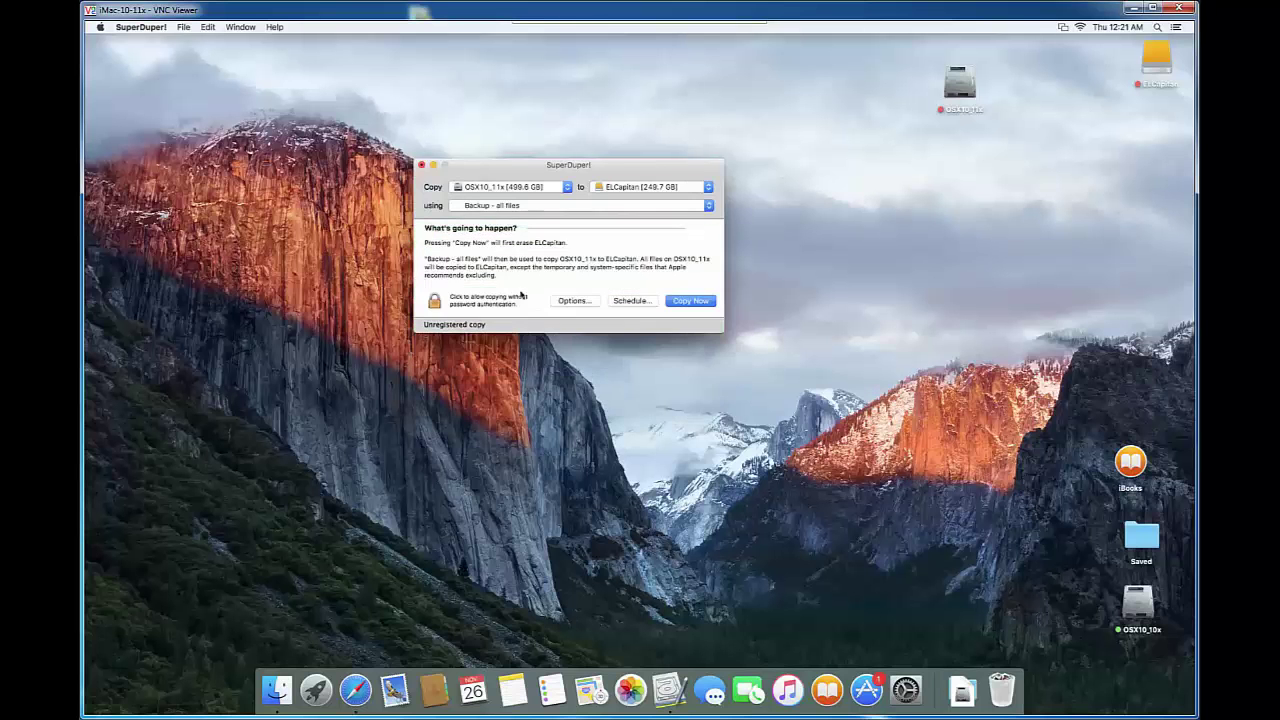
left_click(421, 164)
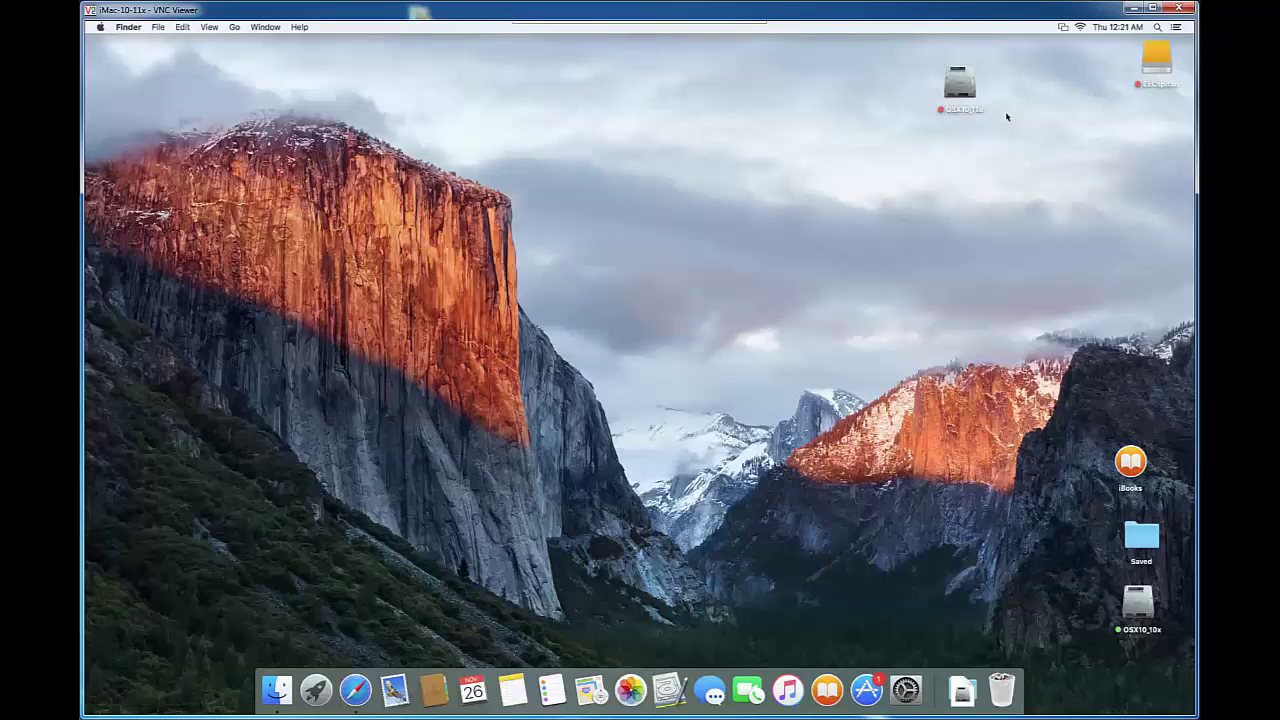
Move the ELCapitan drive icon beside OSX10_11x on the desktop, and open the drive briefly to check its copied folders.
left_click_drag(1152, 64, 1036, 118)
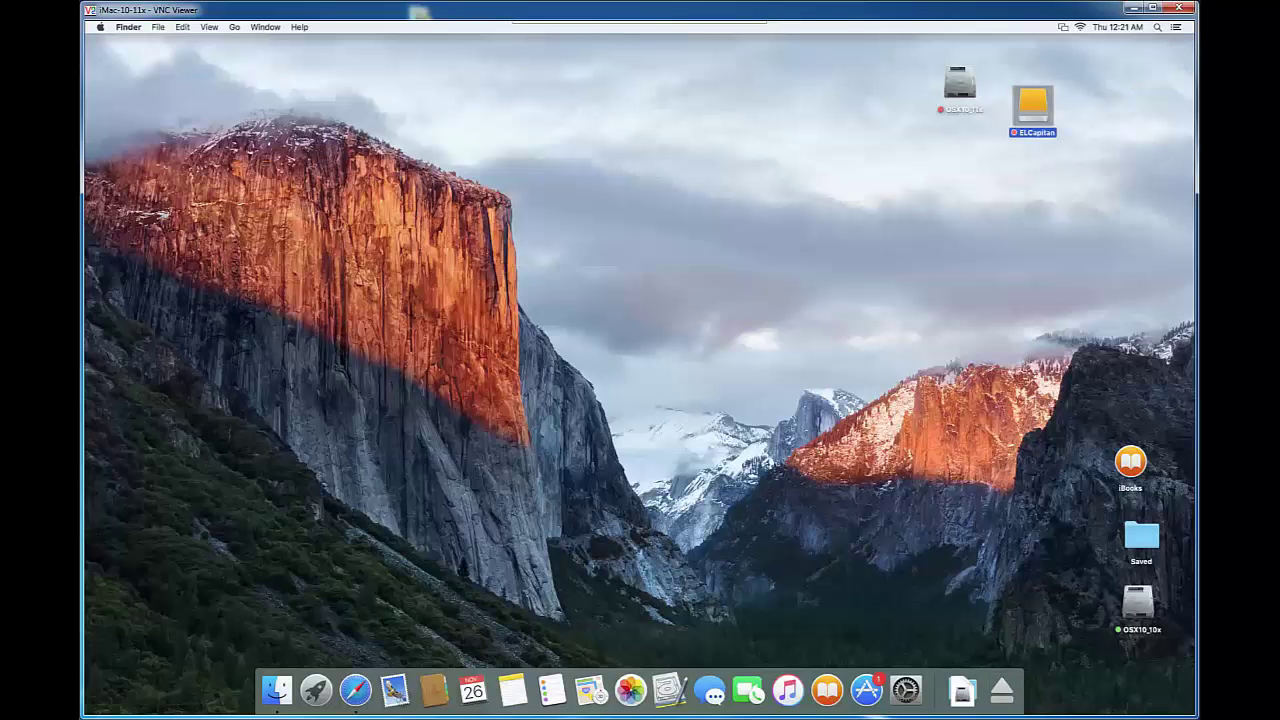
double_click(1036, 118)
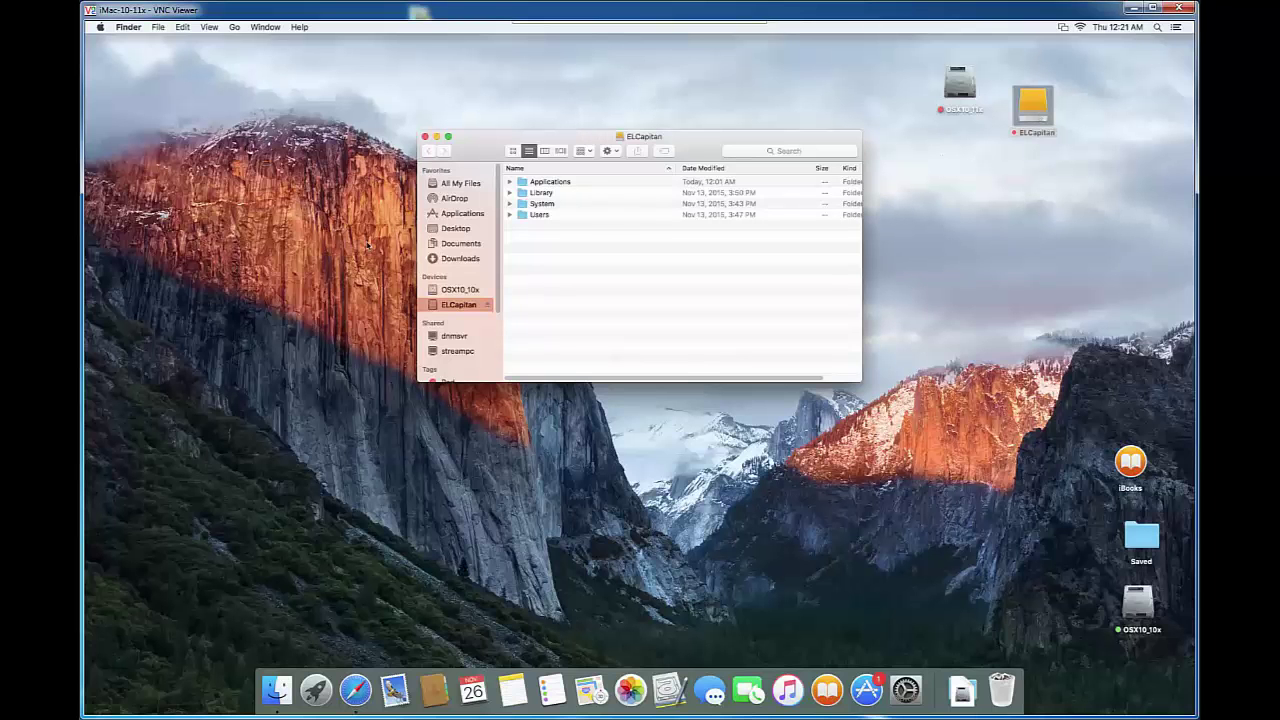
left_click(426, 137)
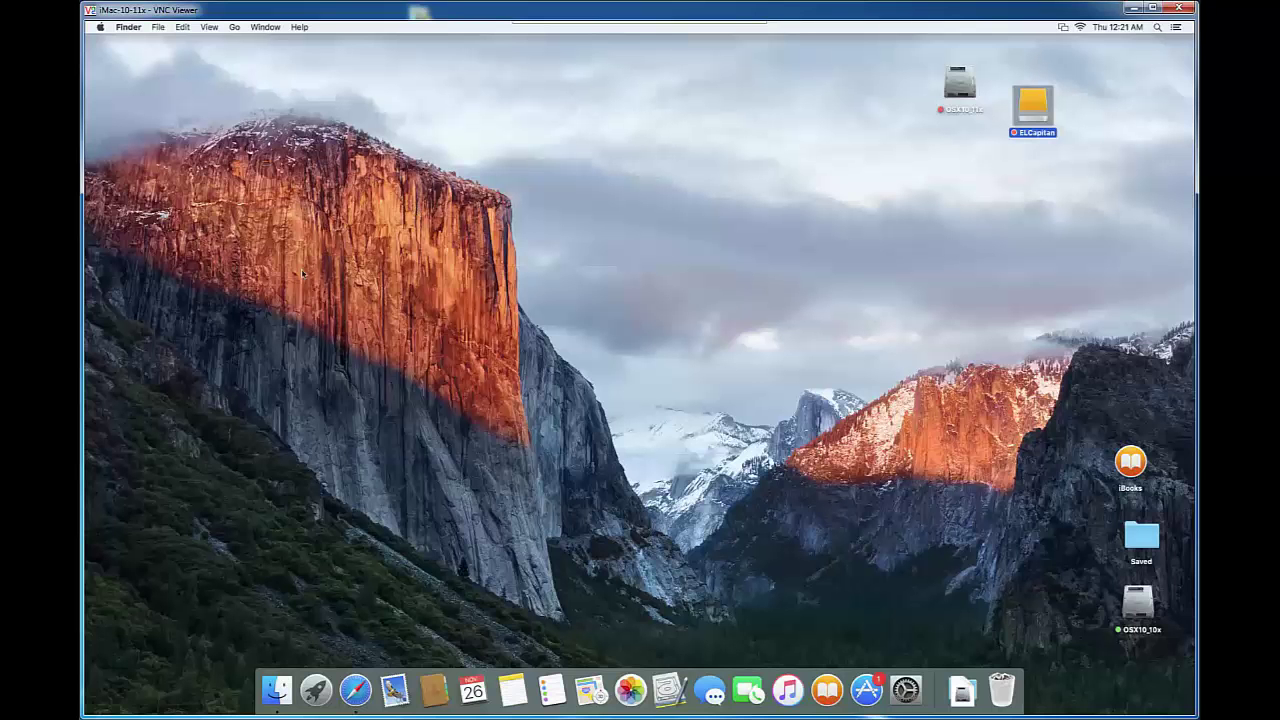
Shut down the Mac and confirm, leaving the reopening of windows disabled.
left_click(100, 28)
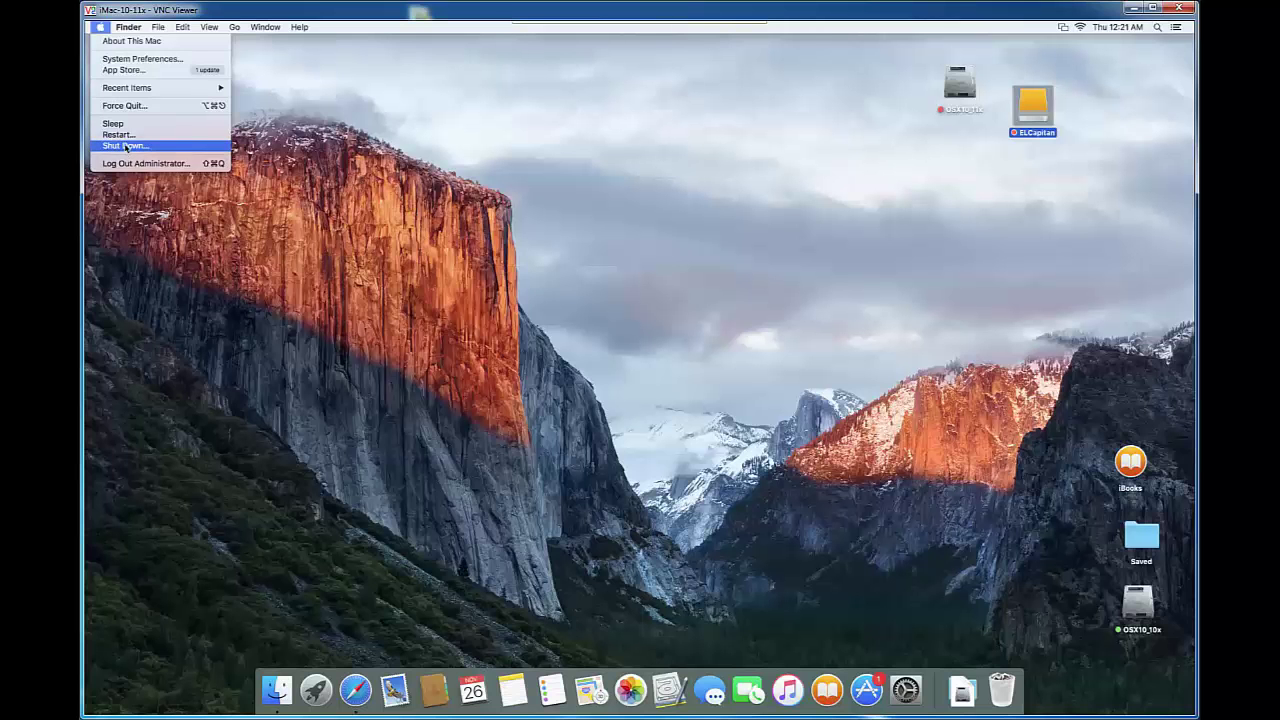
left_click(125, 146)
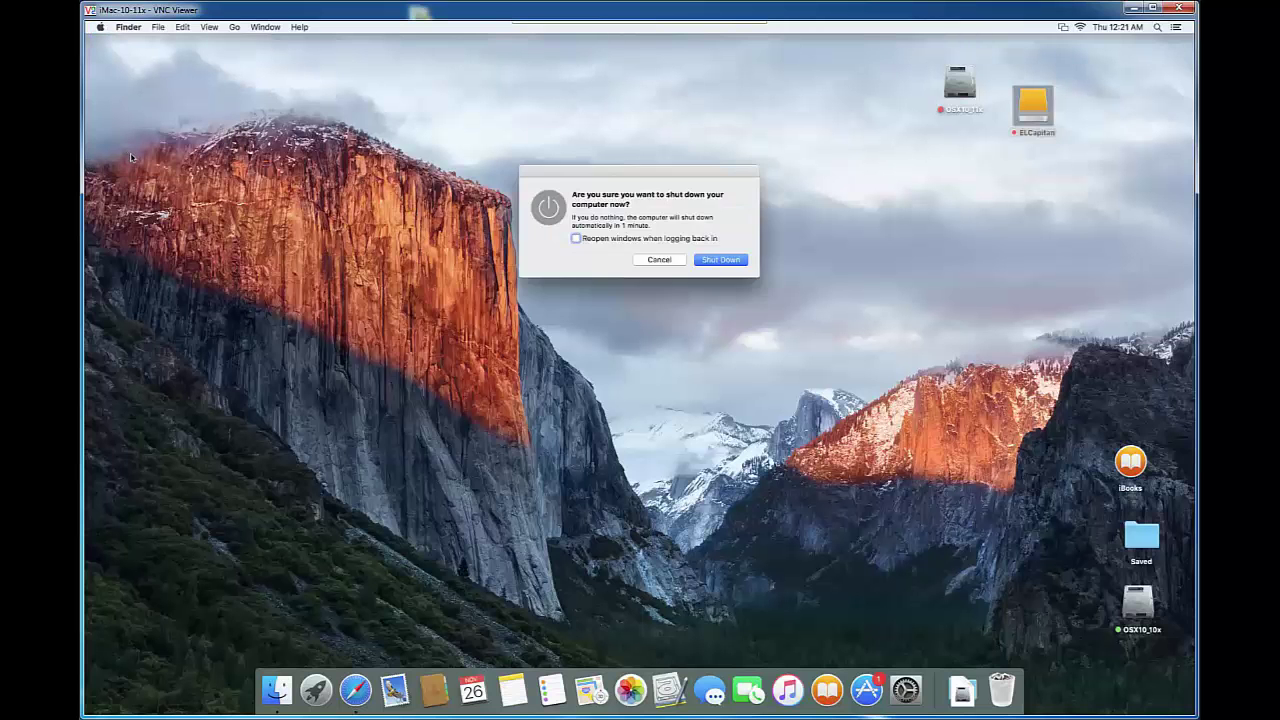
left_click(722, 260)
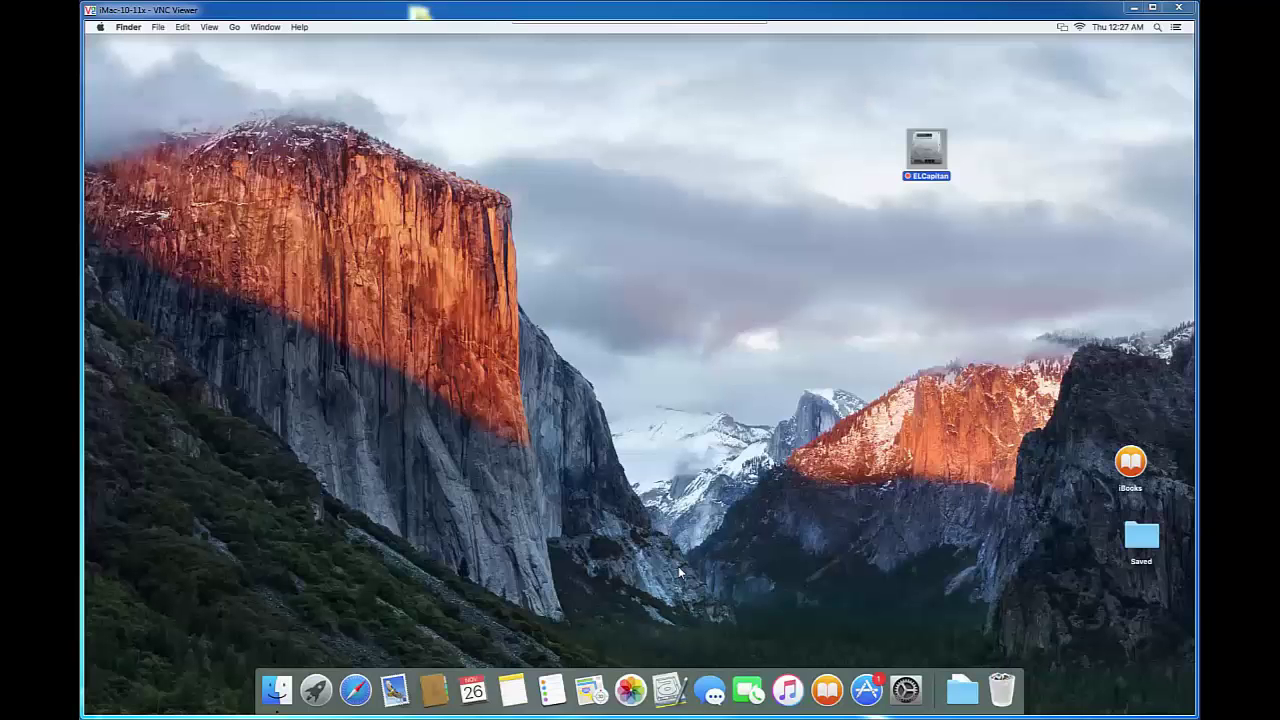
Reposition the ELCapitan startup drive icon on the desktop and deselect it.
left_click(902, 195)
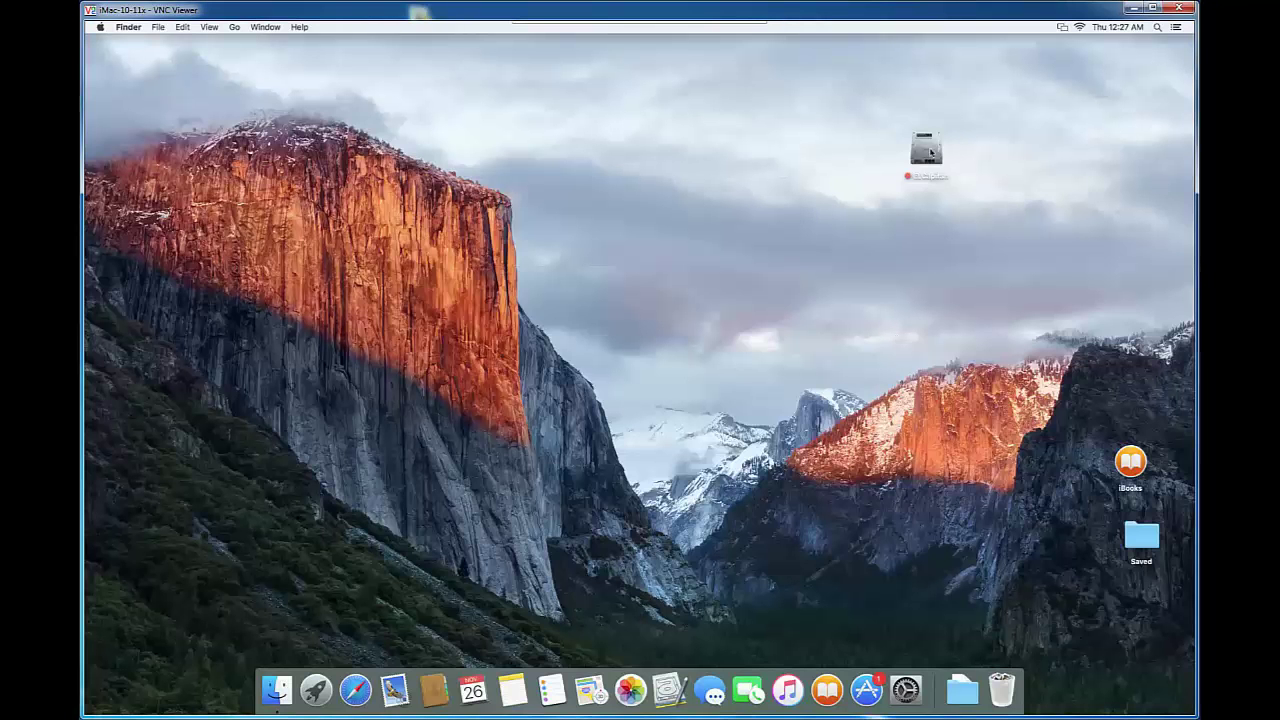
left_click_drag(928, 152, 911, 180)
left_click(874, 157)
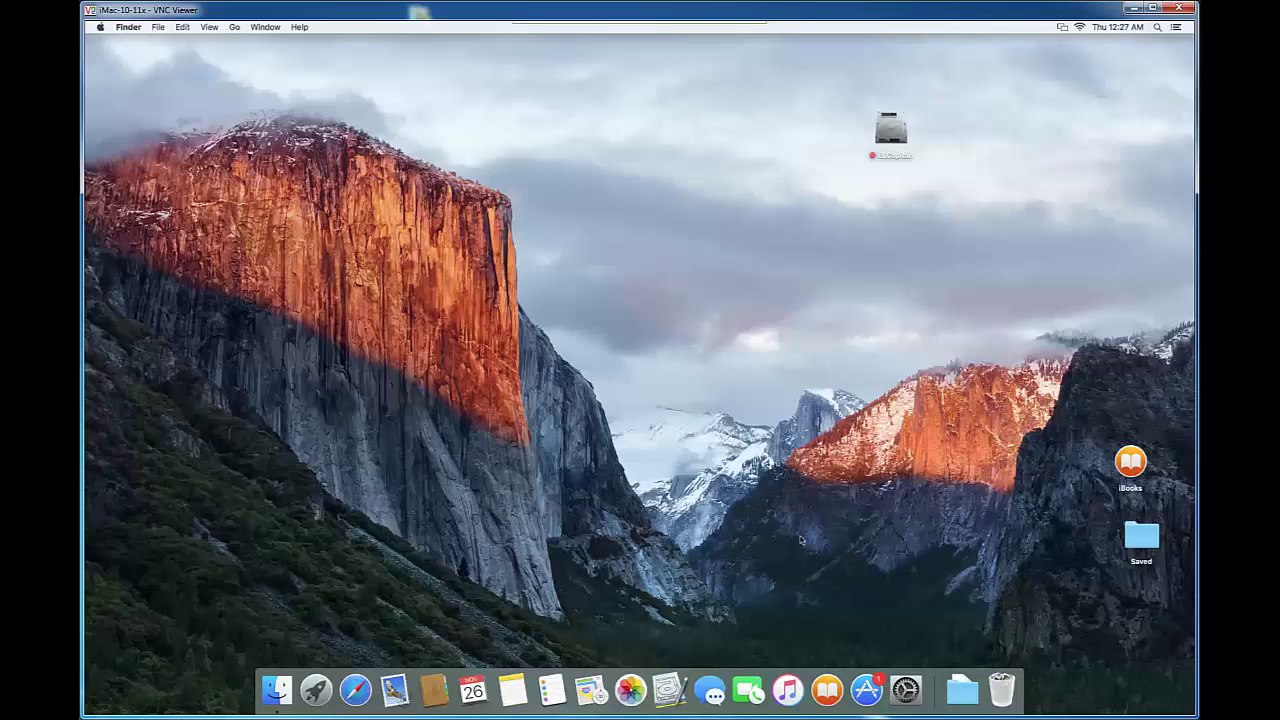
Set the computer name to iMac-10-11x-2 in the Sharing preferences.
left_click(905, 690)
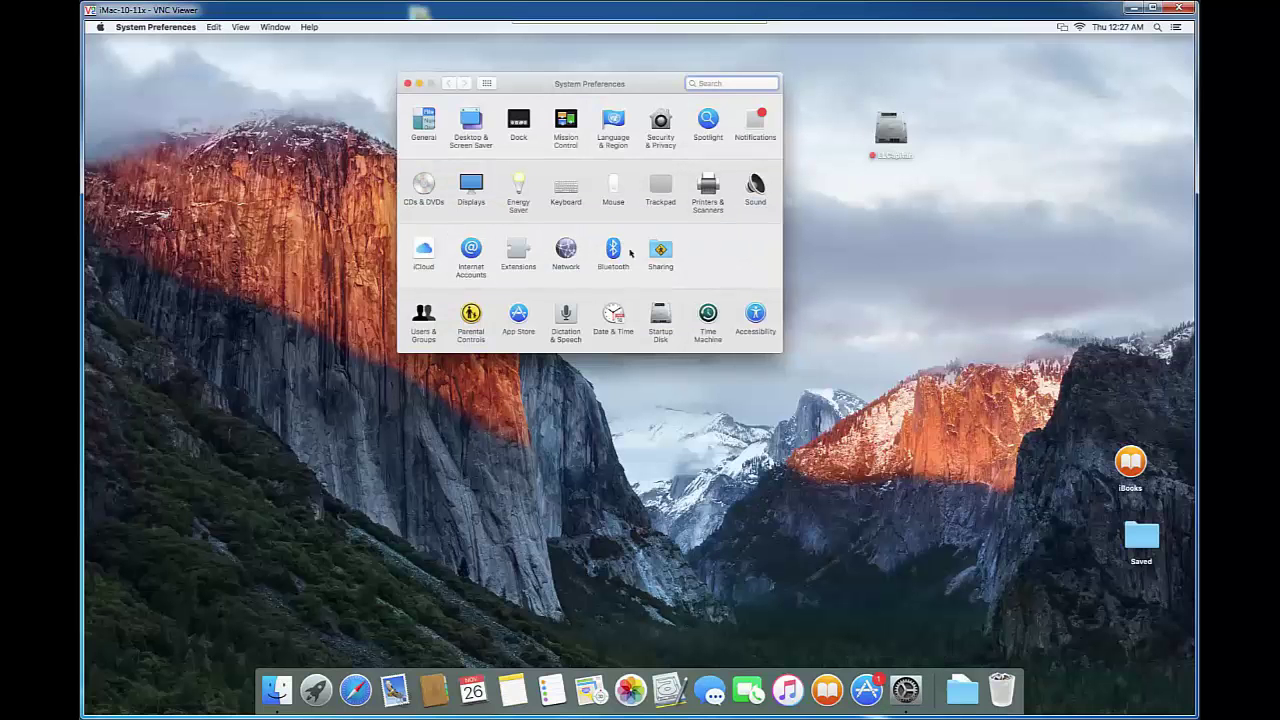
left_click(661, 252)
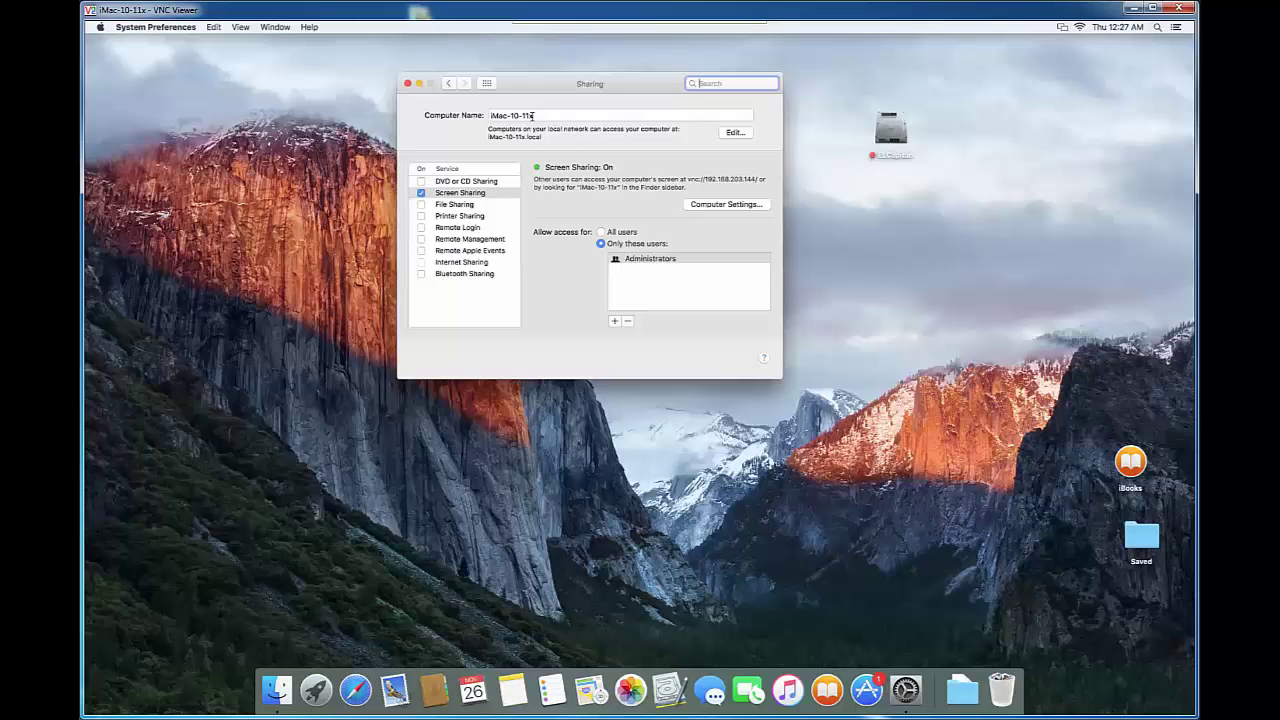
left_click(532, 115)
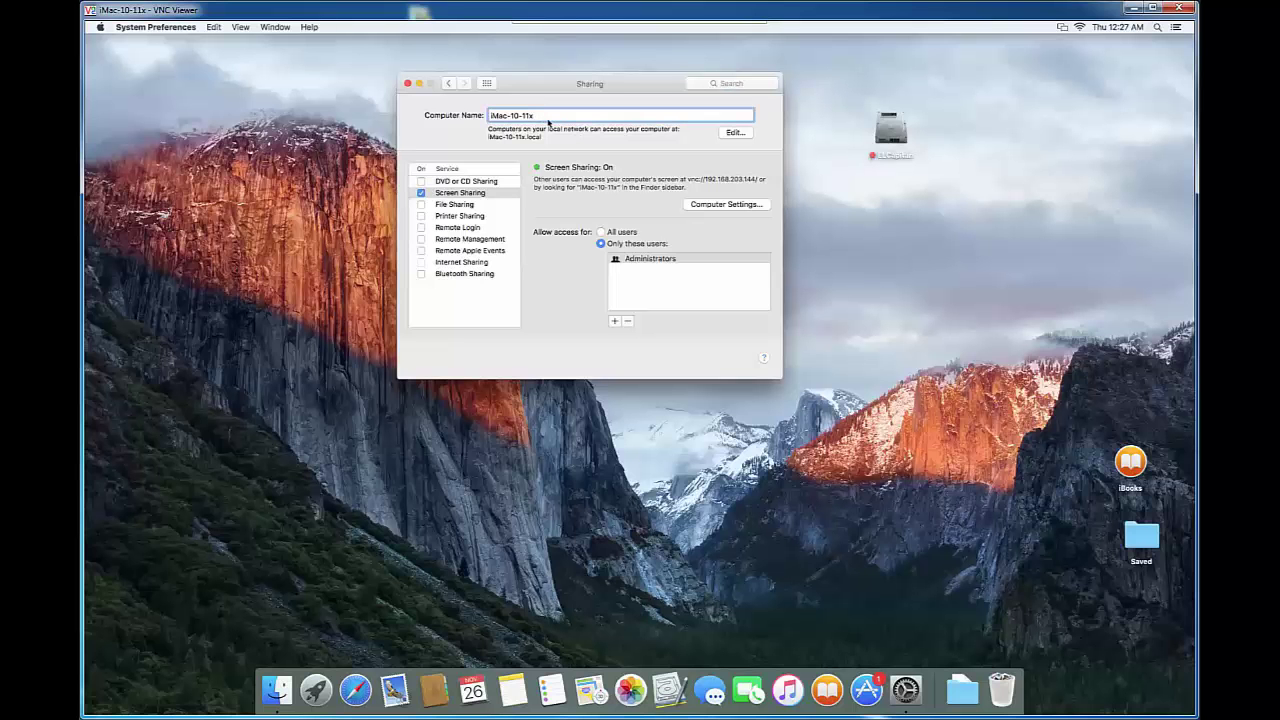
type("-2")
left_click(734, 133)
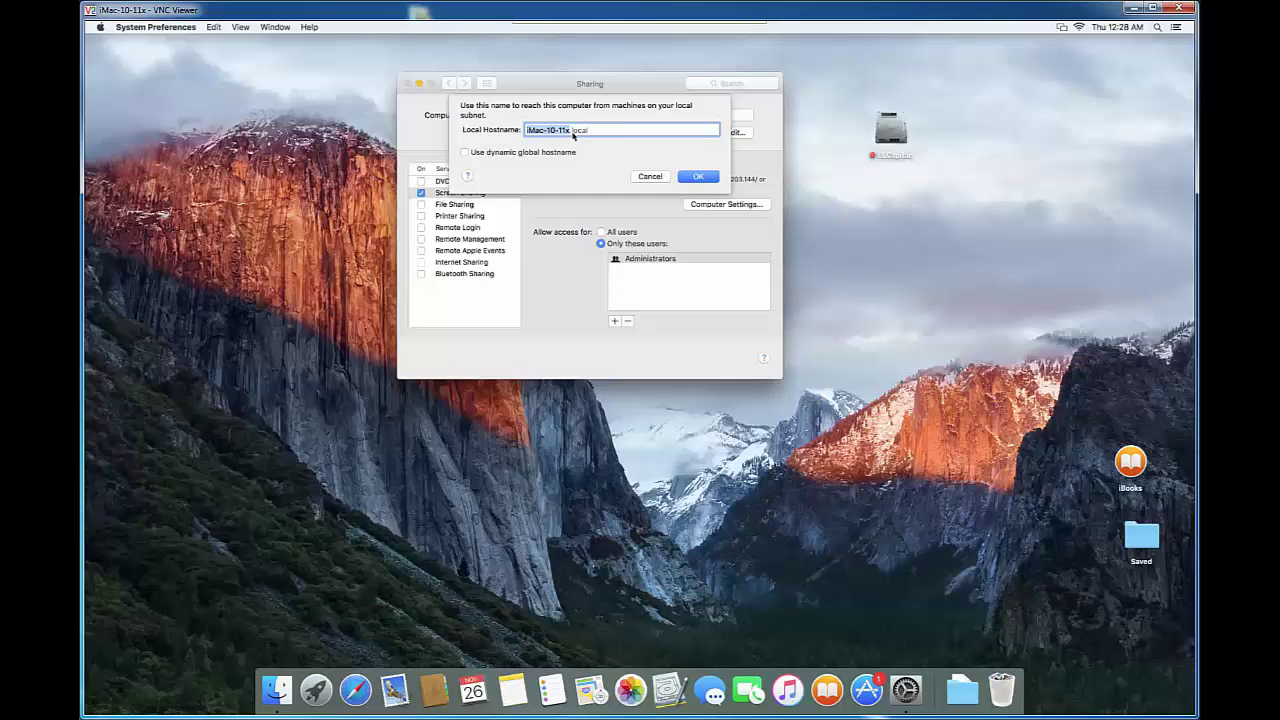
left_click(706, 179)
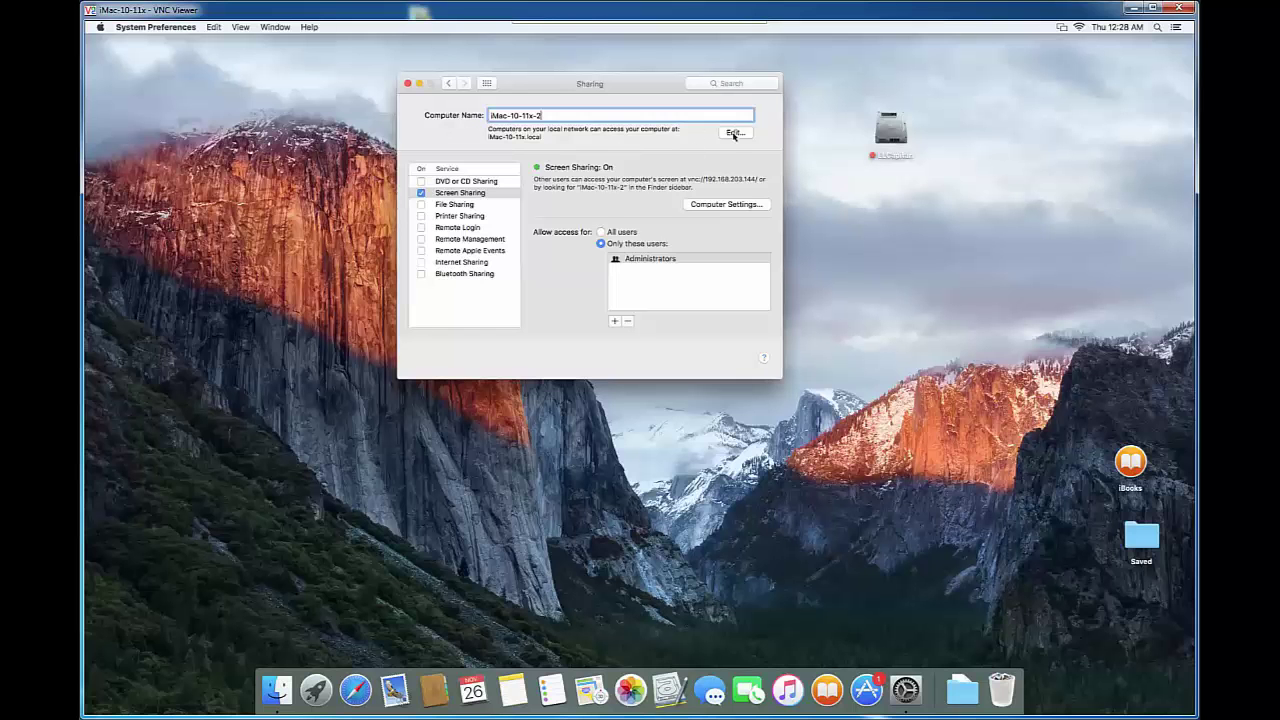
Change the local hostname to iMac-10-11x-2 and close System Preferences.
left_click(733, 133)
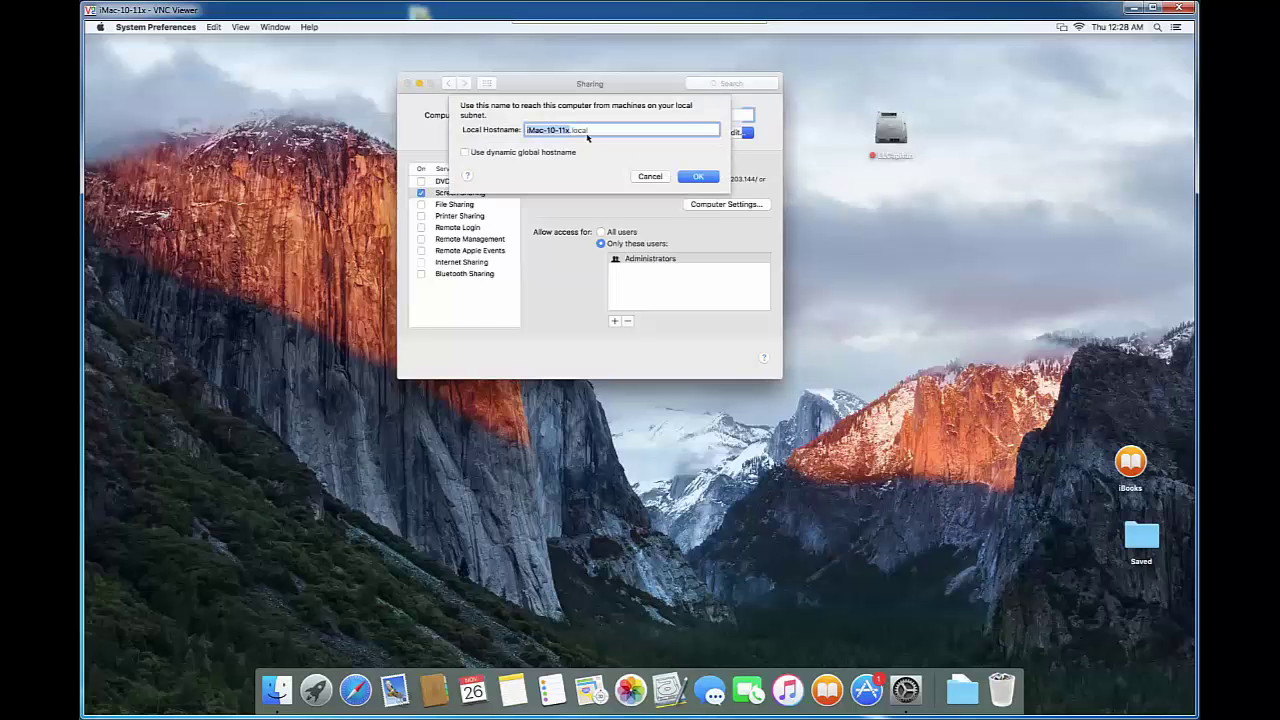
left_click(571, 133)
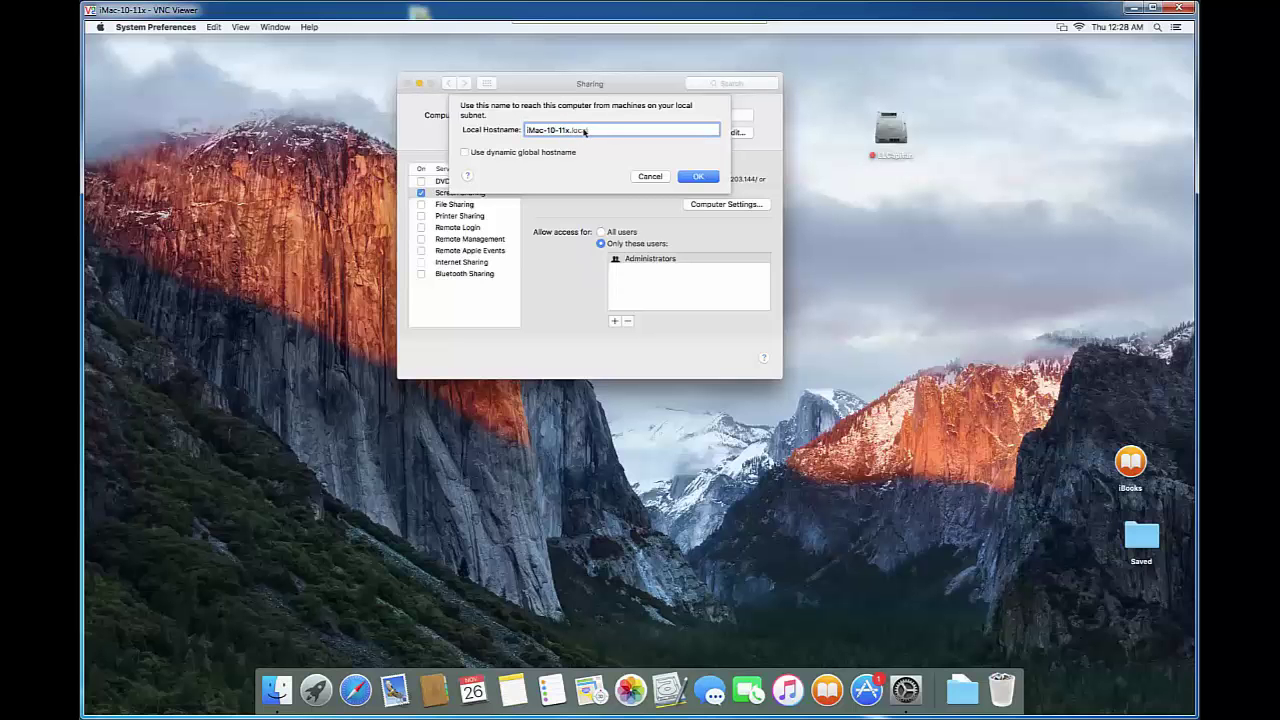
left_click_drag(570, 131, 549, 131)
left_click(569, 134)
type("-2")
left_click(699, 180)
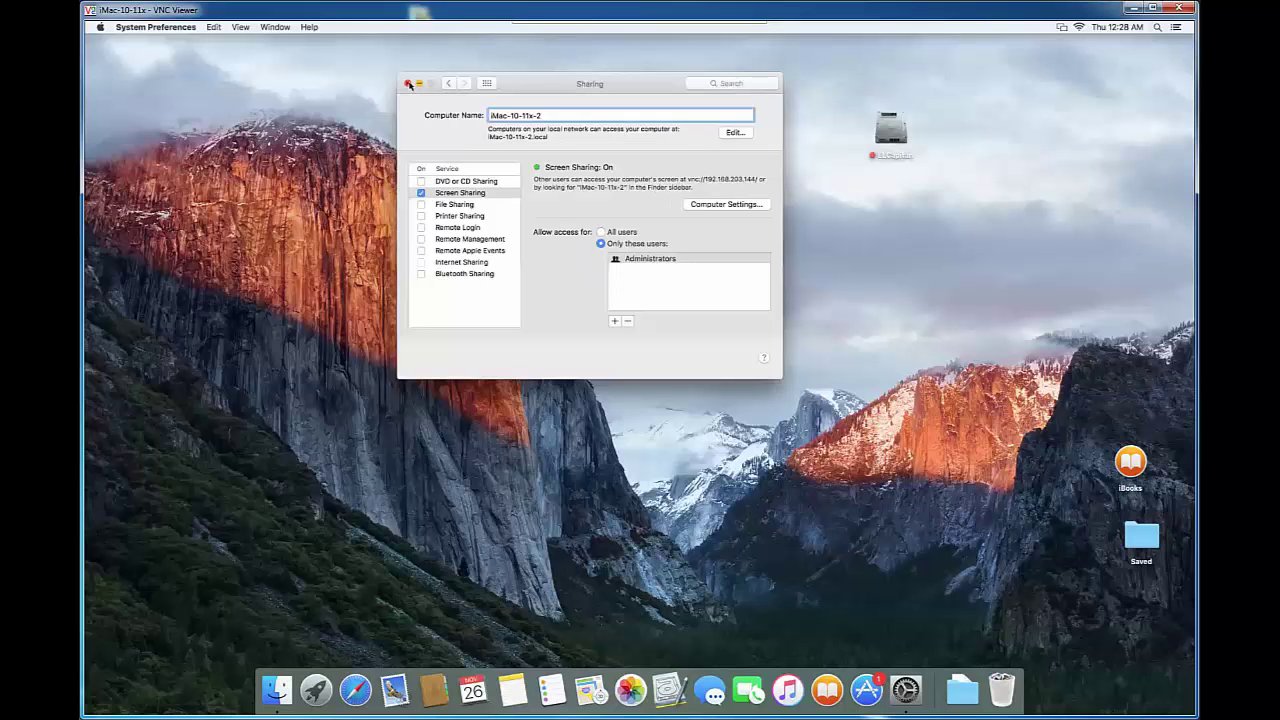
left_click(409, 84)
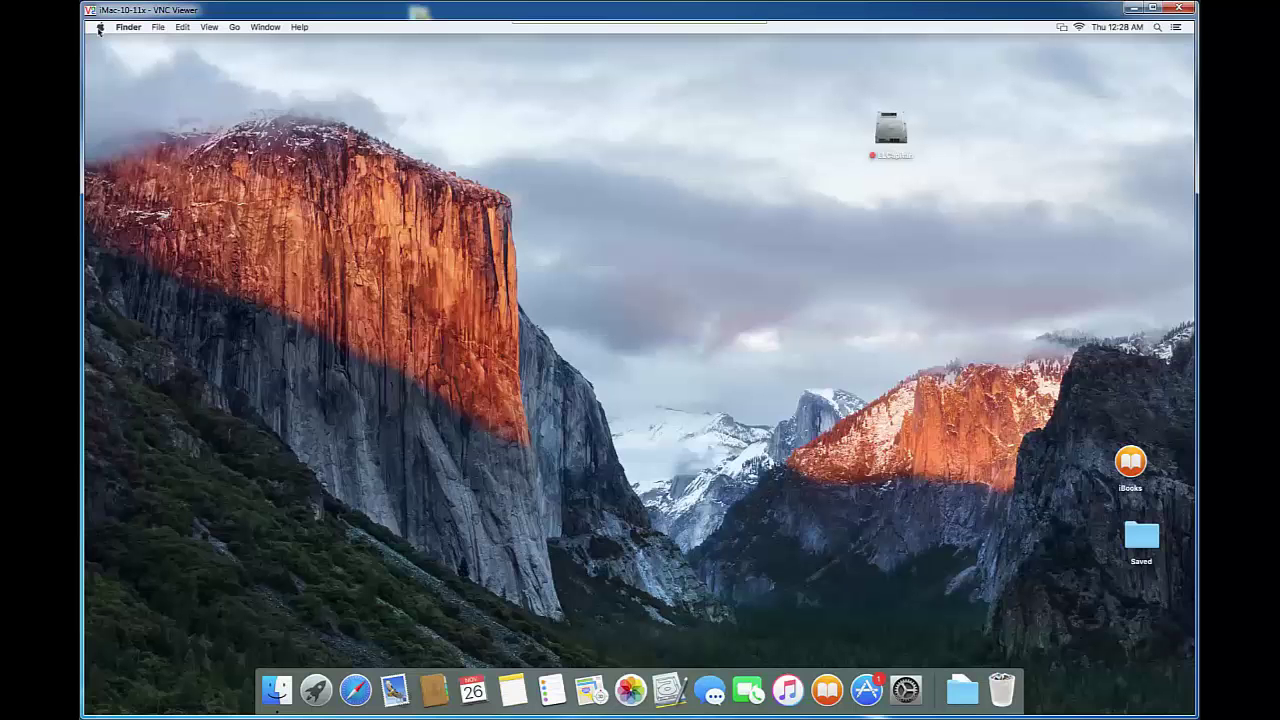
Shut down the Mac running from the cloned ELCapitan drive and confirm.
left_click(99, 28)
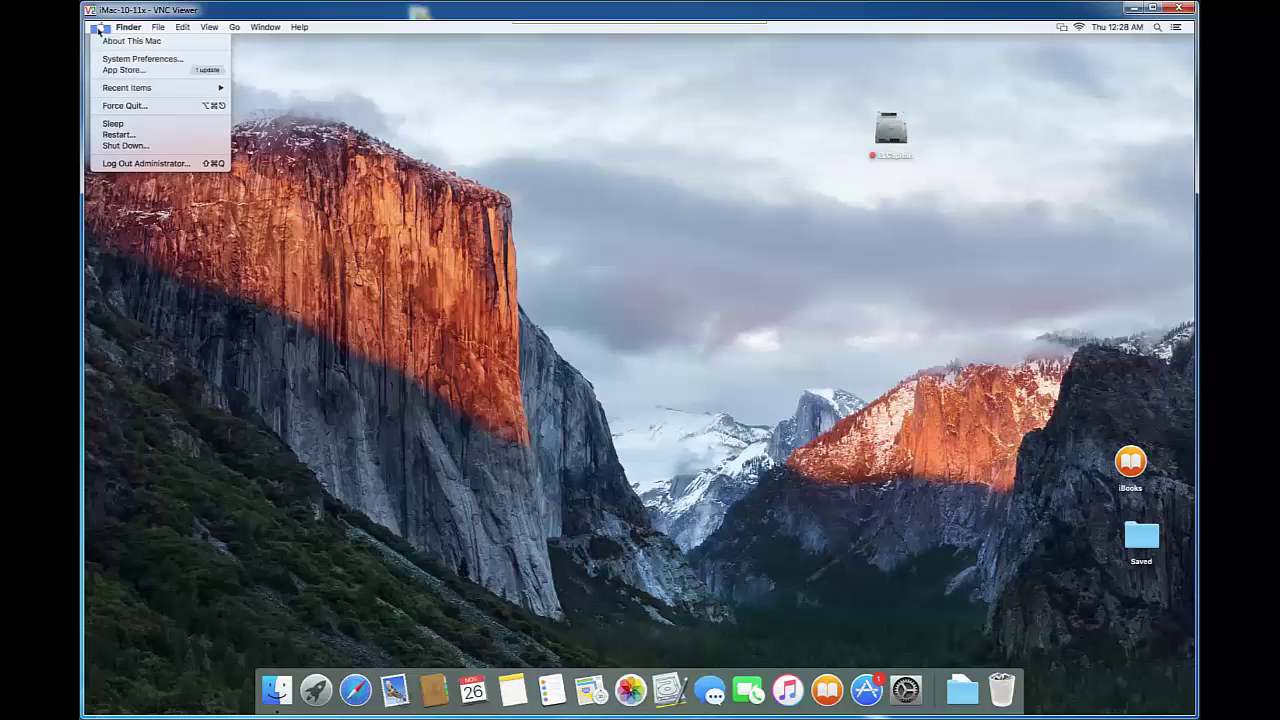
left_click(119, 147)
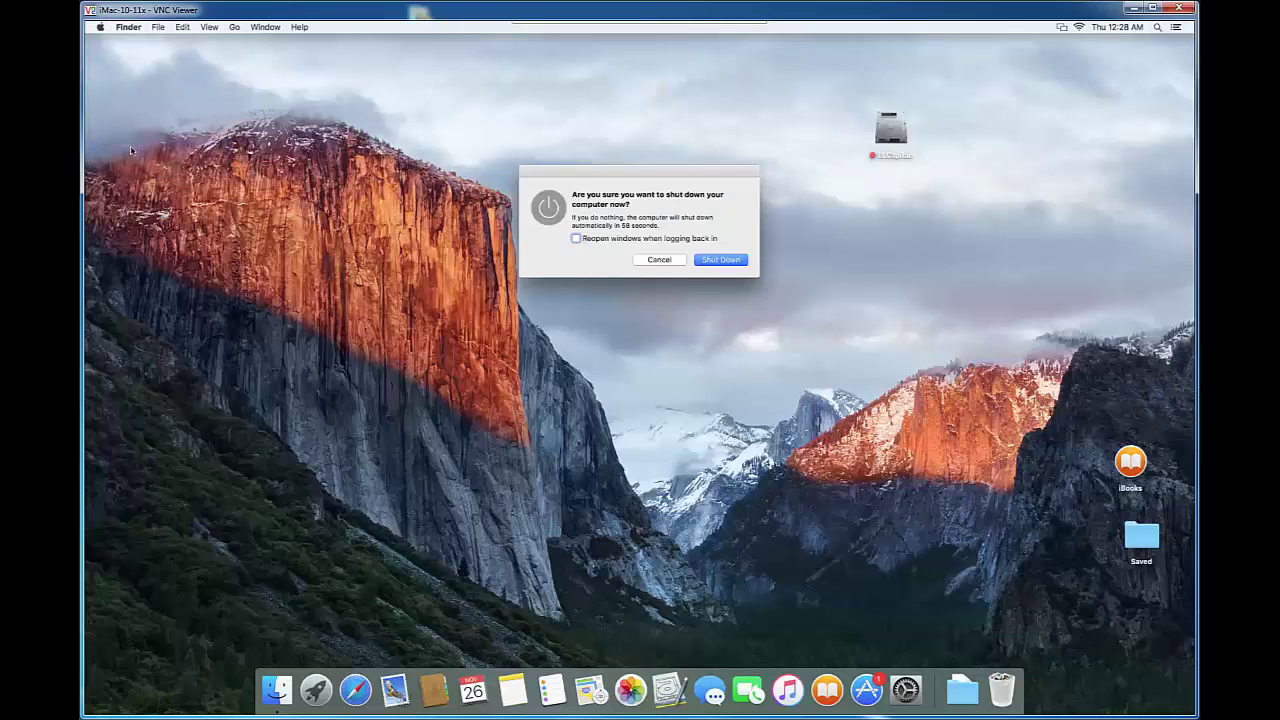
left_click(718, 263)
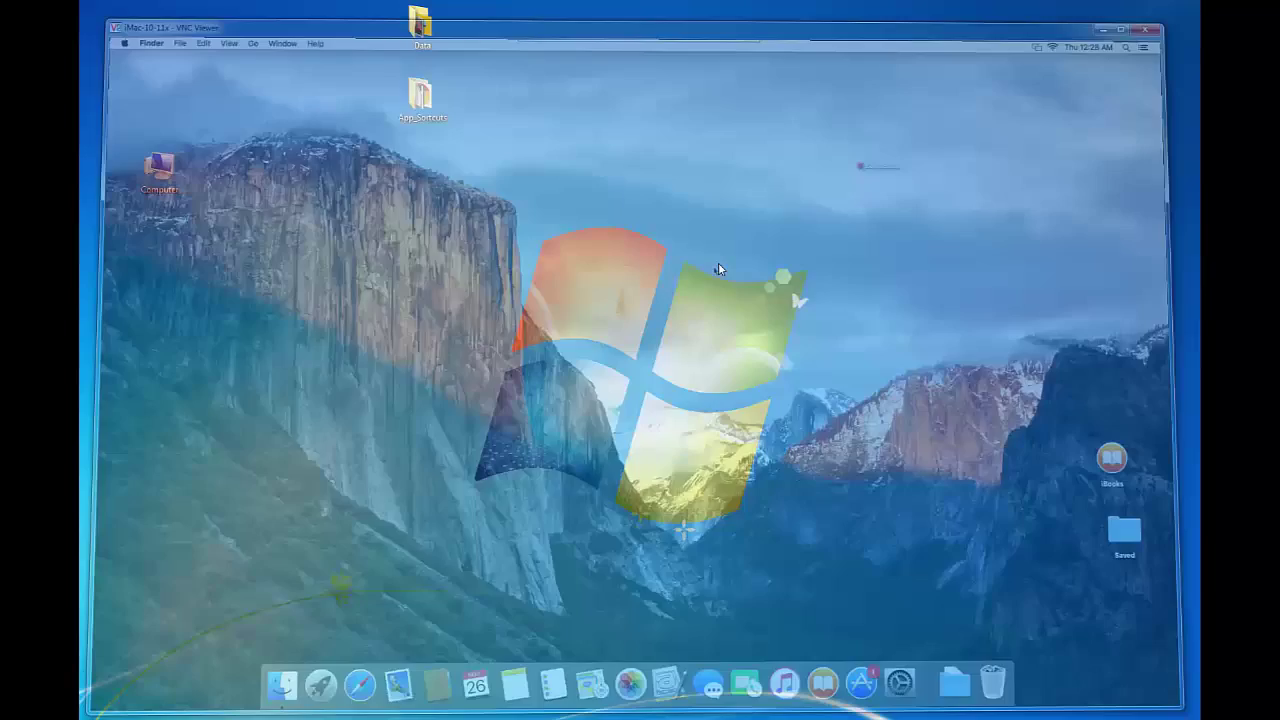